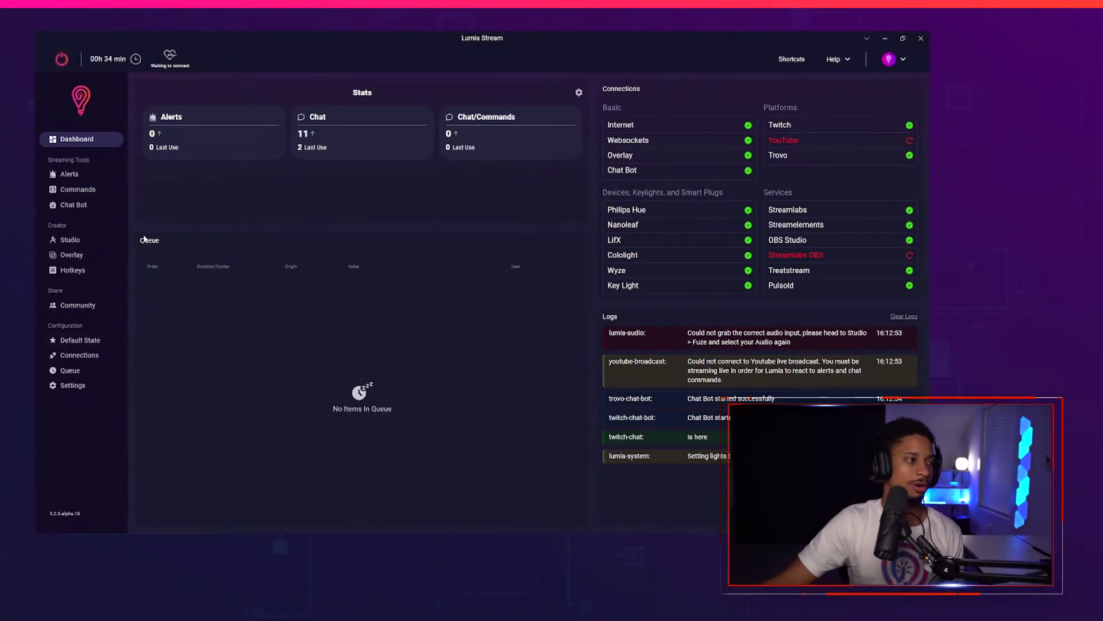
Step: Download the Lumia starter animations into the Studio's animation collection and test the Flicker animation
{"action": "left_click", "coordinate": [57, 240]}
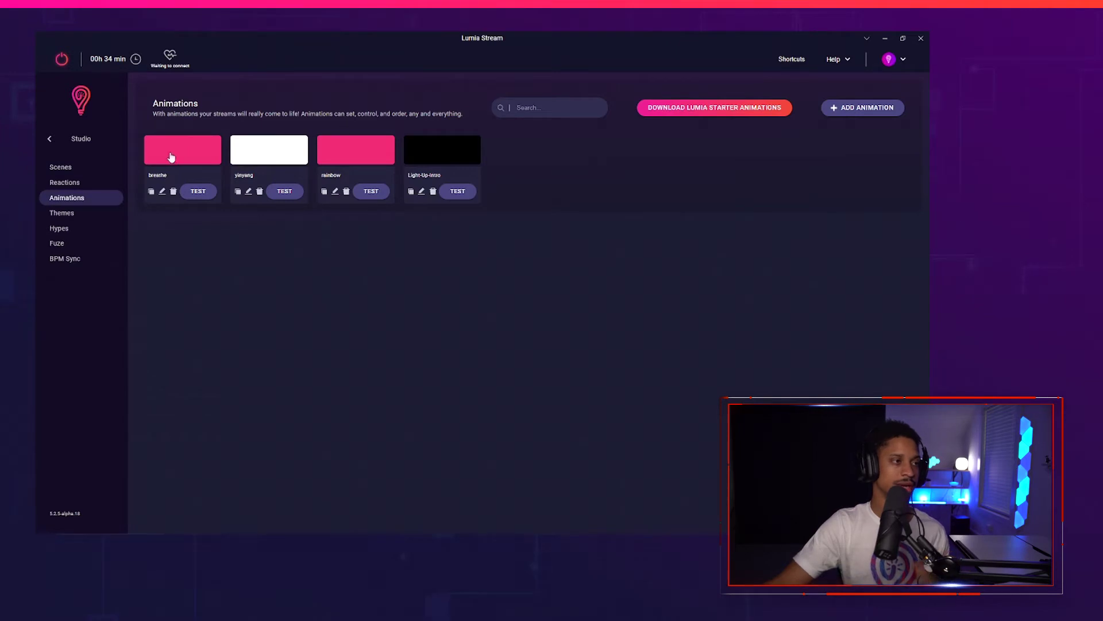
{"action": "left_click", "coordinate": [738, 113]}
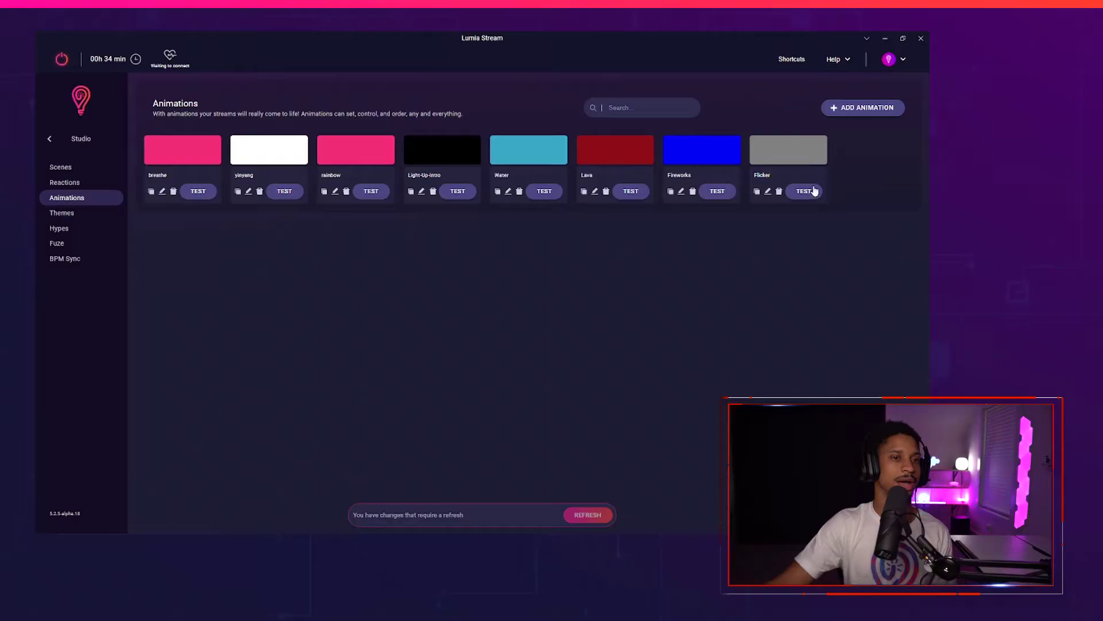
{"action": "left_click", "coordinate": [808, 193]}
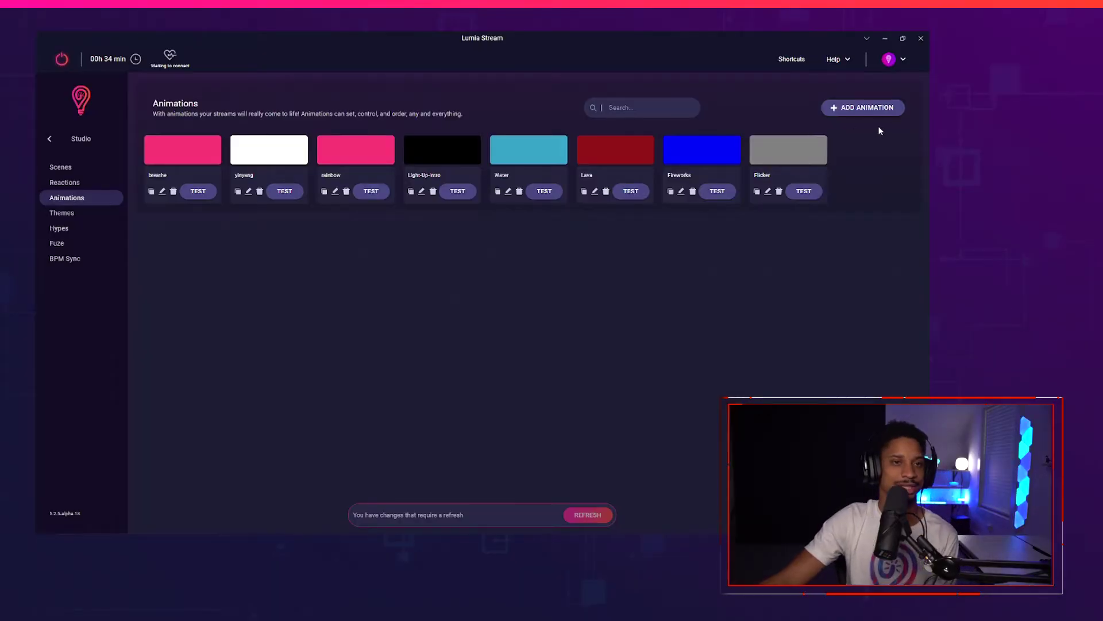
Step: Start a new animation and assign the flashbang audio file from the Music folder to it
{"action": "left_click", "coordinate": [891, 110]}
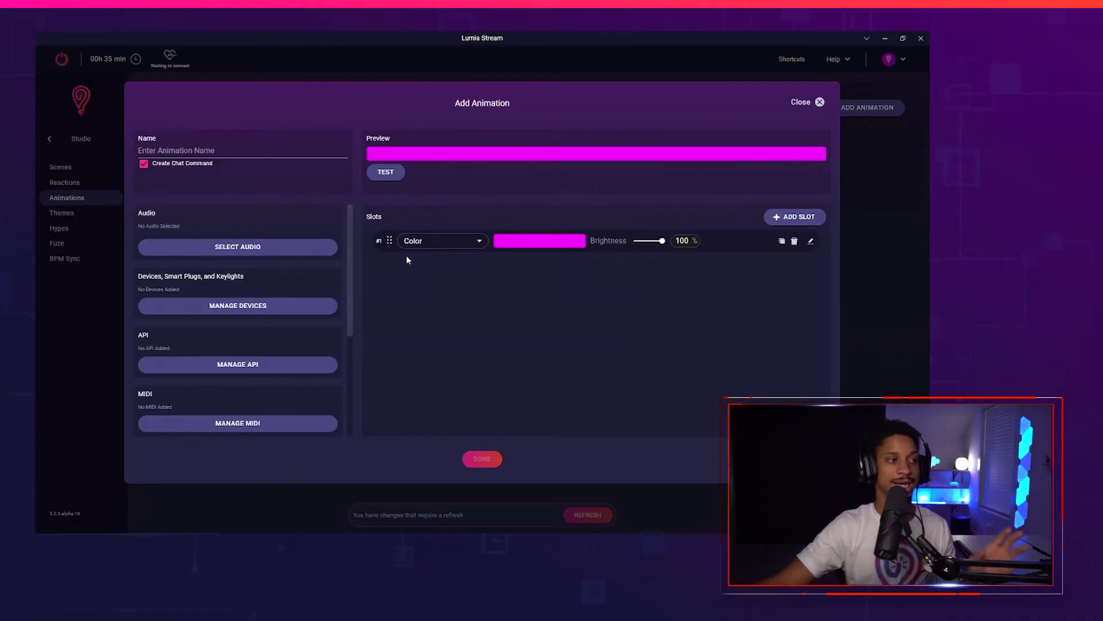
{"action": "left_click", "coordinate": [287, 247]}
{"action": "left_click", "coordinate": [159, 100]}
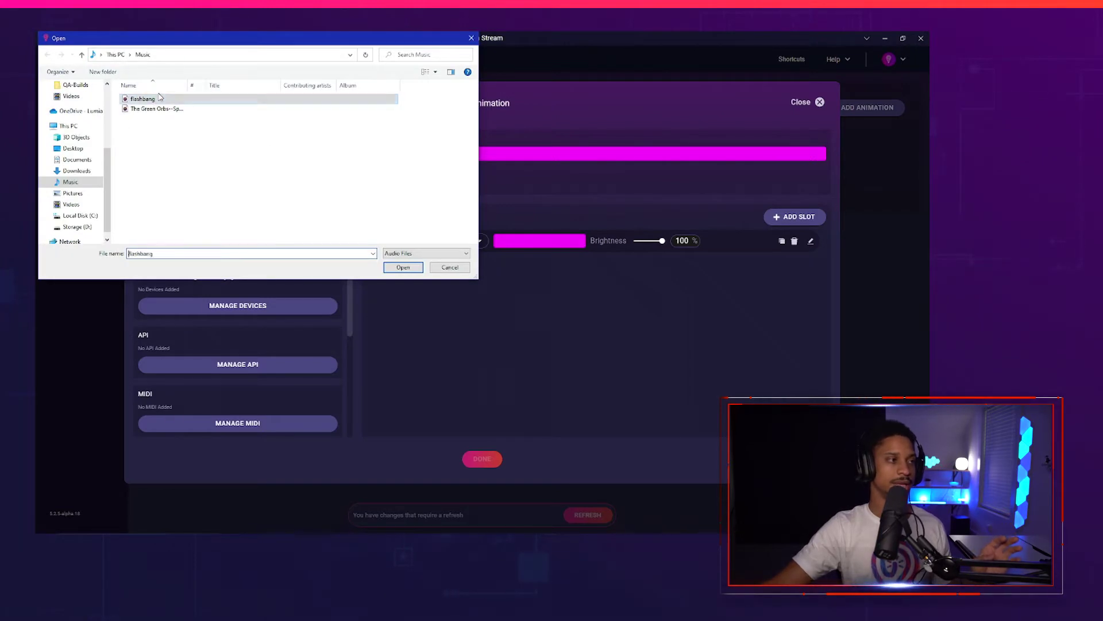
{"action": "left_click", "coordinate": [410, 267]}
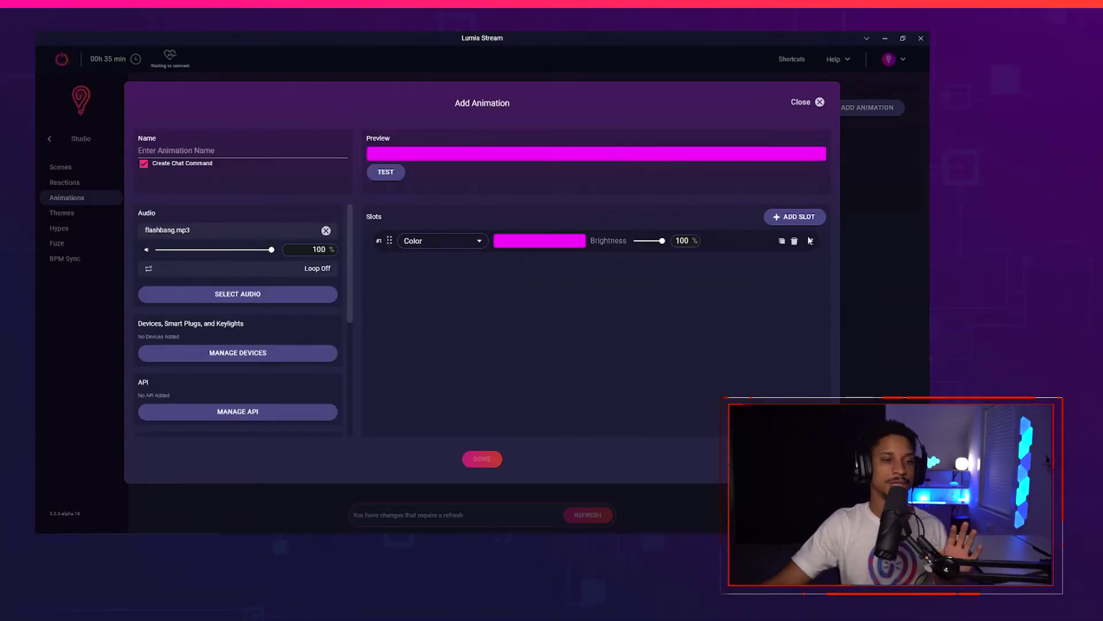
Step: Review the first slot's detailed settings and change the slot's type to Lights Off
{"action": "left_click", "coordinate": [810, 240]}
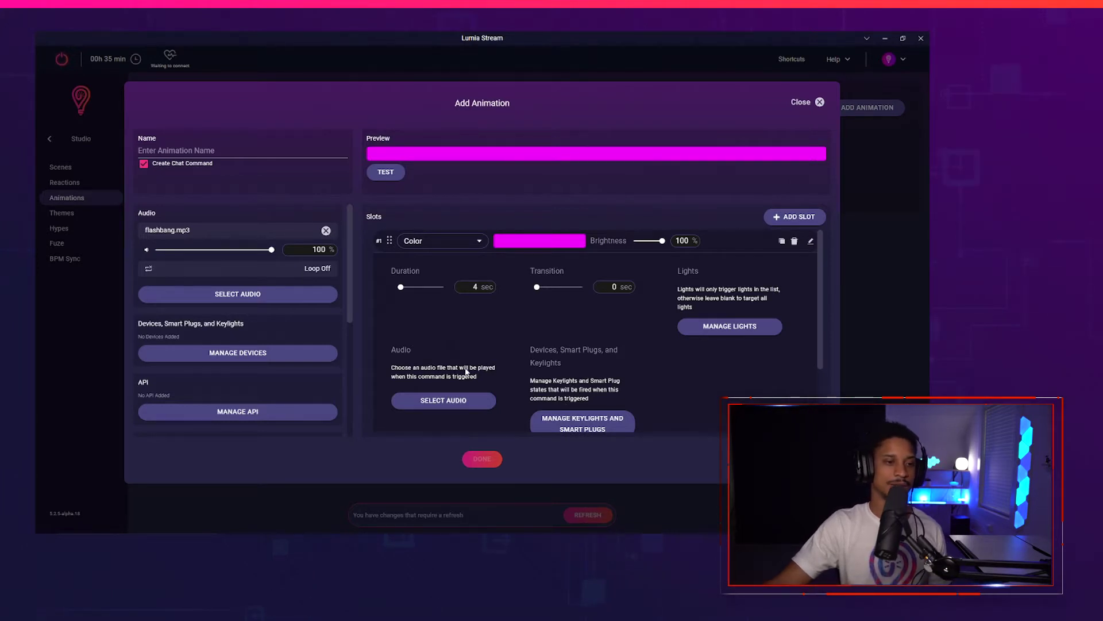
{"action": "scroll", "coordinate": [455, 325], "scroll_direction": "down", "scroll_amount": 2}
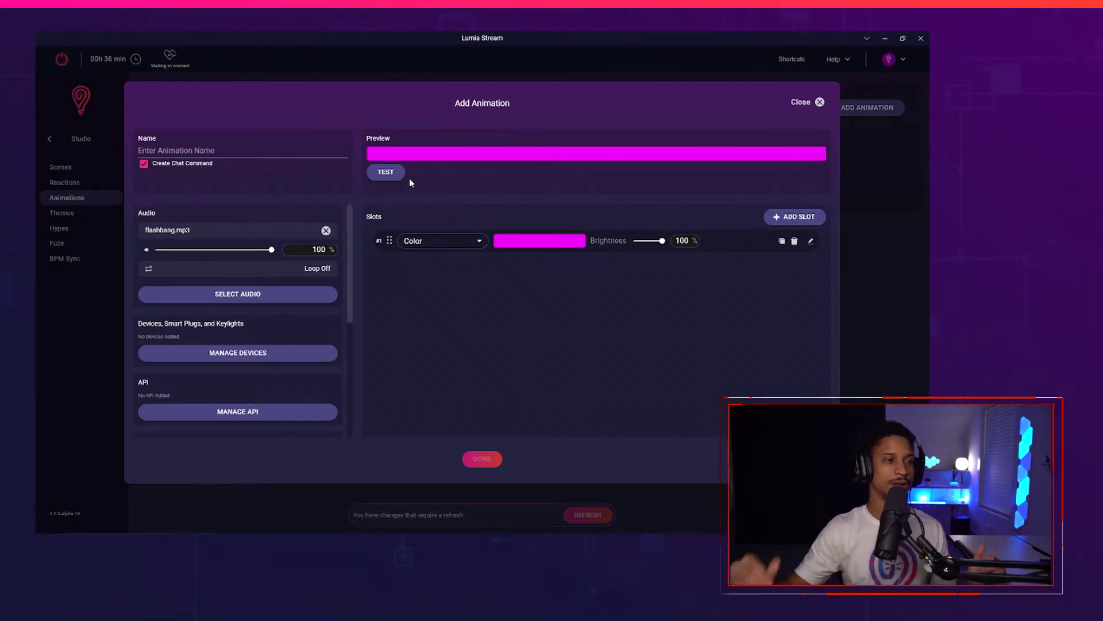
{"action": "left_click", "coordinate": [468, 247]}
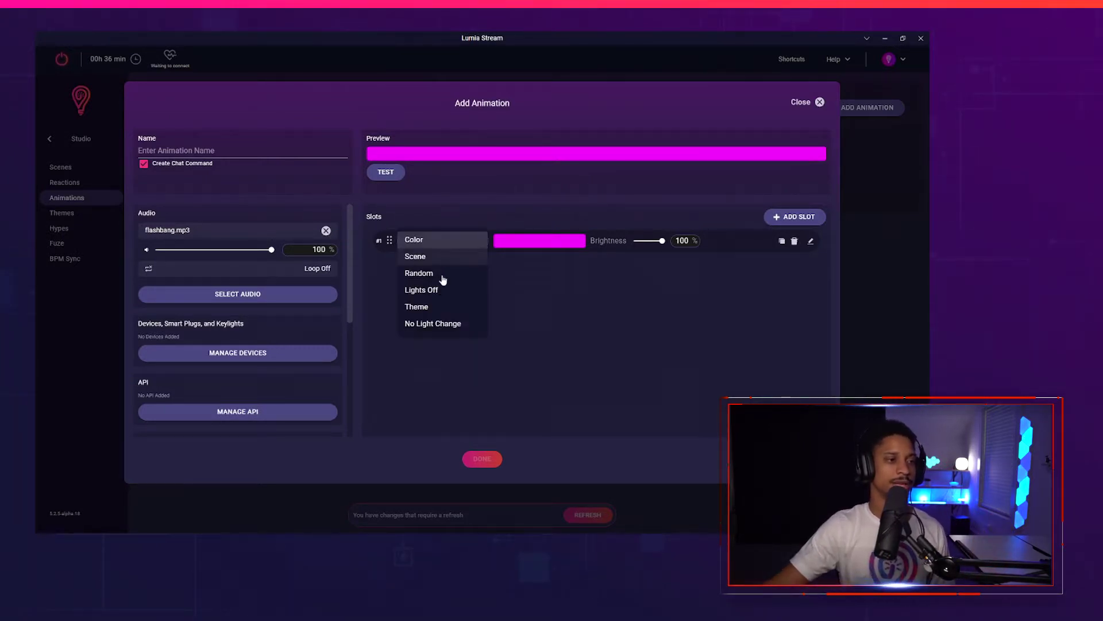
{"action": "left_click", "coordinate": [438, 292]}
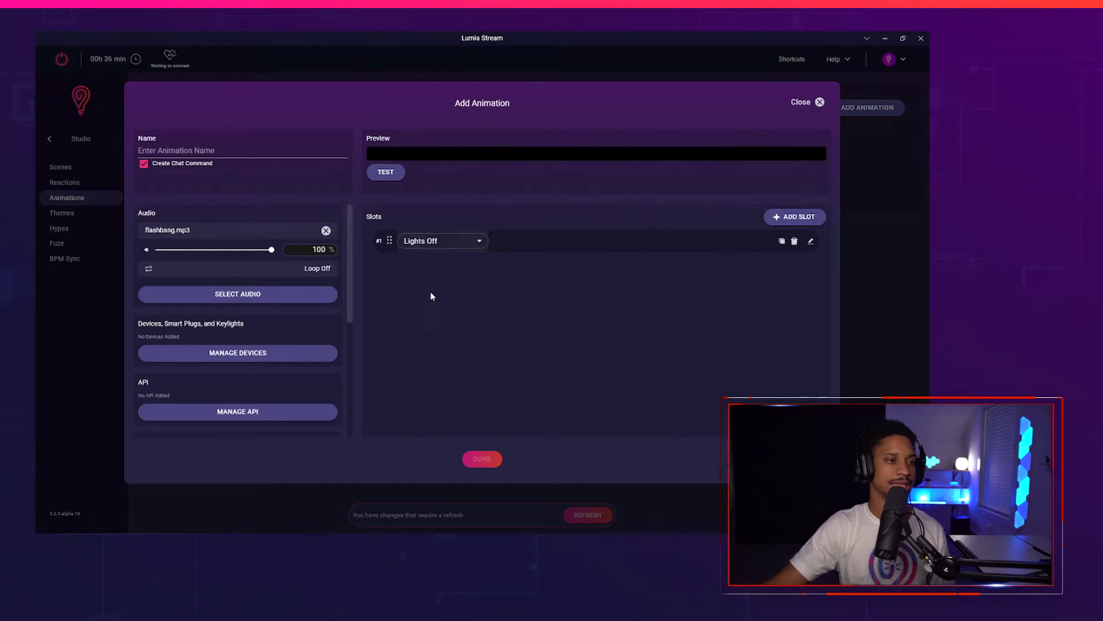
Step: Add a second slot of type Color and set its color to white (#ffffff)
{"action": "left_click", "coordinate": [804, 217]}
{"action": "left_click", "coordinate": [480, 265]}
{"action": "left_click", "coordinate": [525, 269]}
{"action": "left_click", "coordinate": [525, 266]}
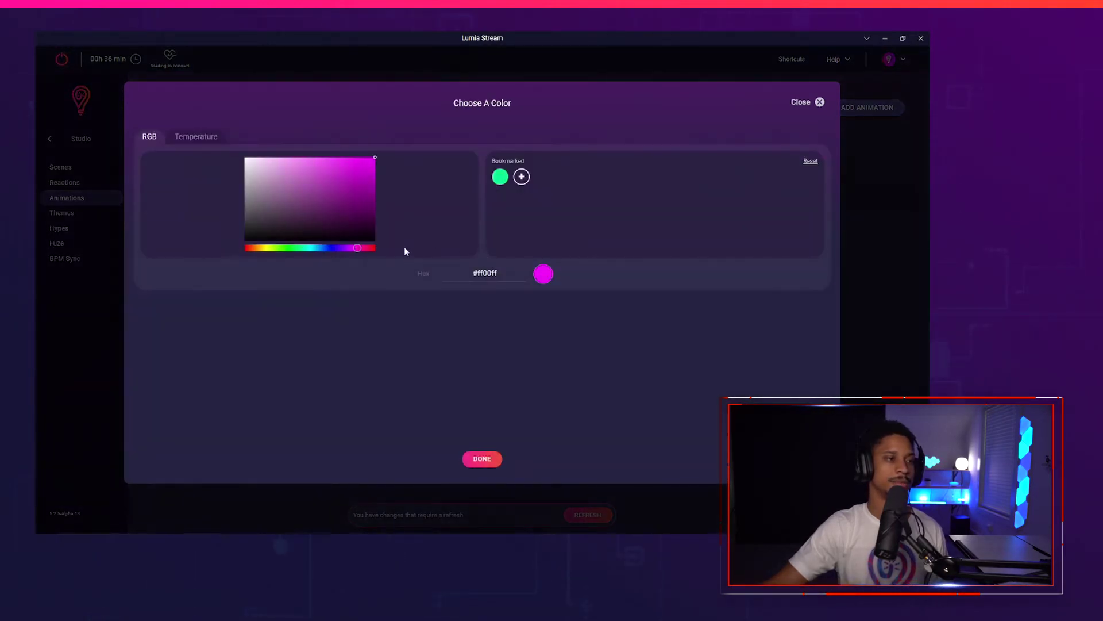
{"action": "left_click_drag", "start_coordinate": [308, 223], "coordinate": [233, 150]}
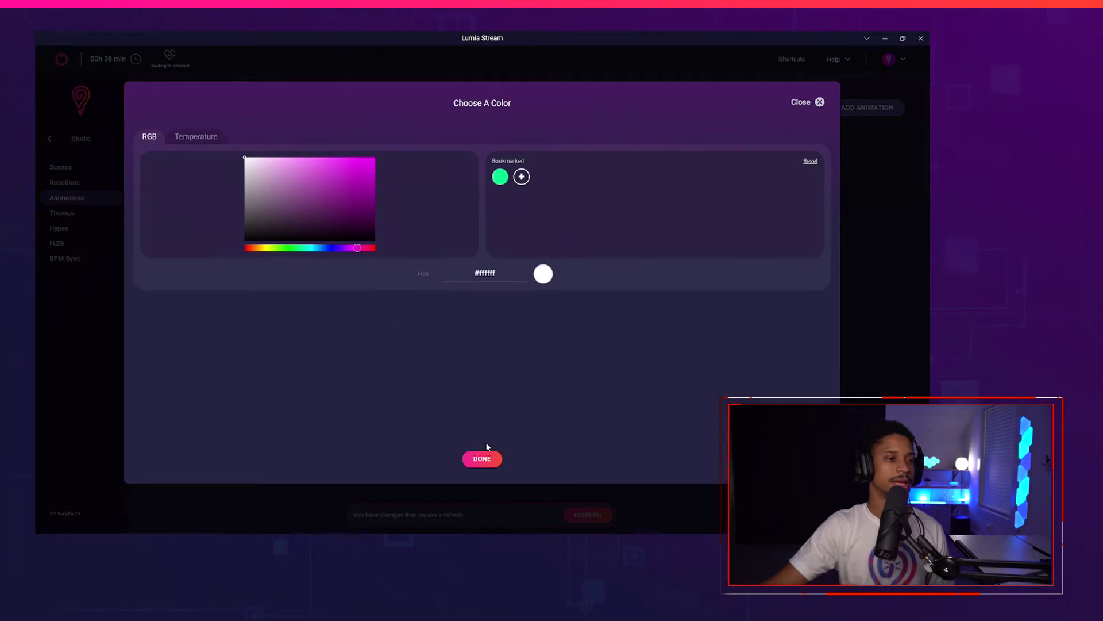
{"action": "left_click", "coordinate": [482, 458]}
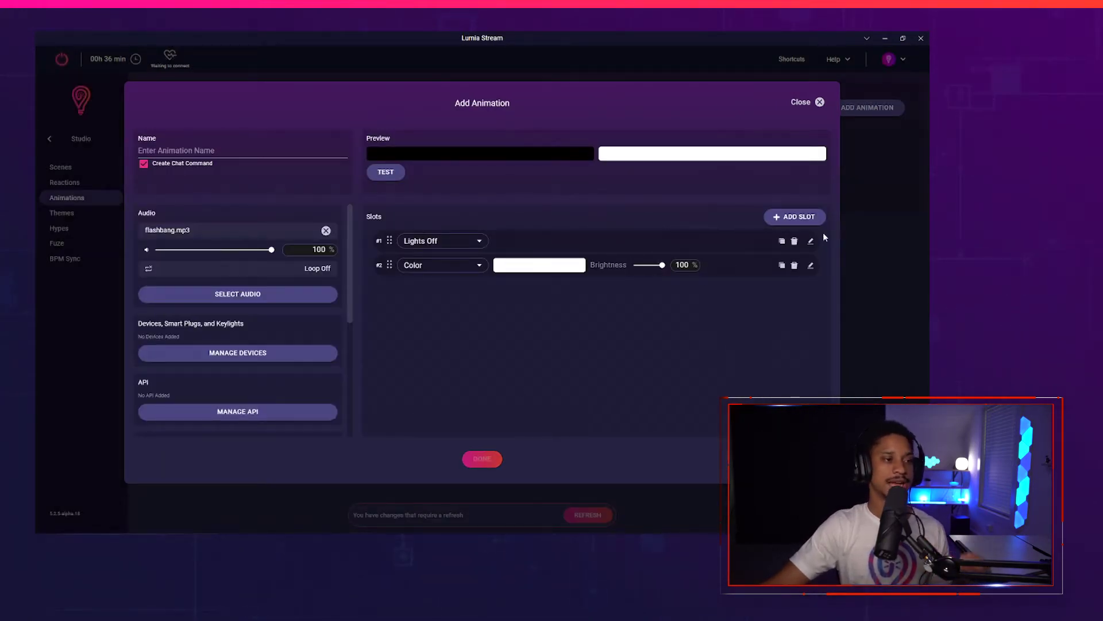
Step: Set the Lights Off slot's duration to 3.2 seconds and have it switch off Elgato Key Light 2C2F and Key Light Air 3897
{"action": "left_click", "coordinate": [811, 243]}
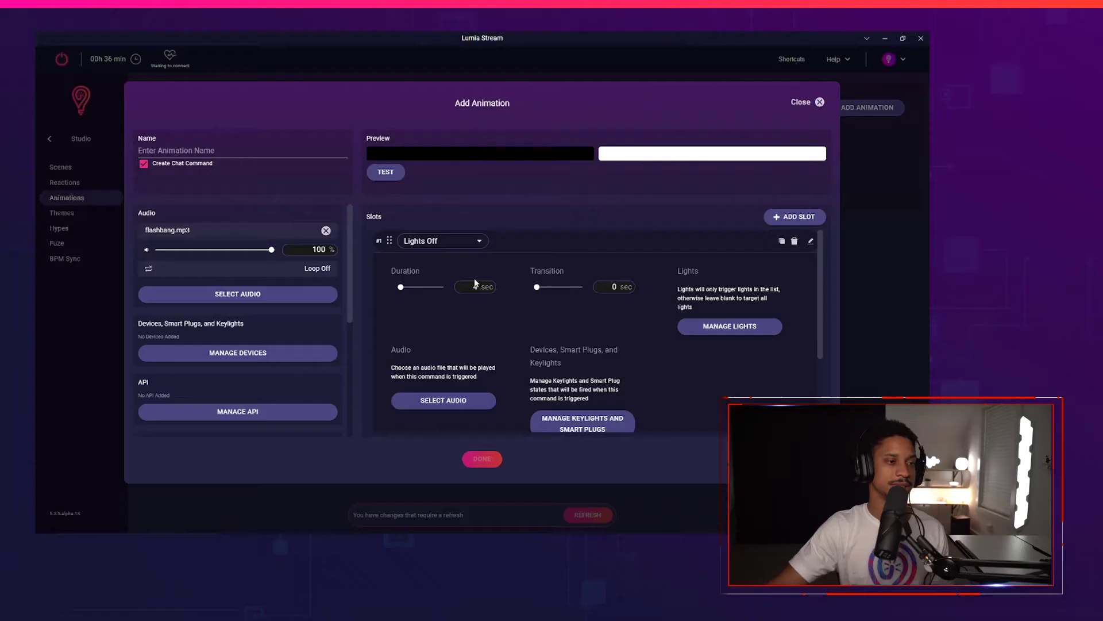
{"action": "type", "text": "3.2"}
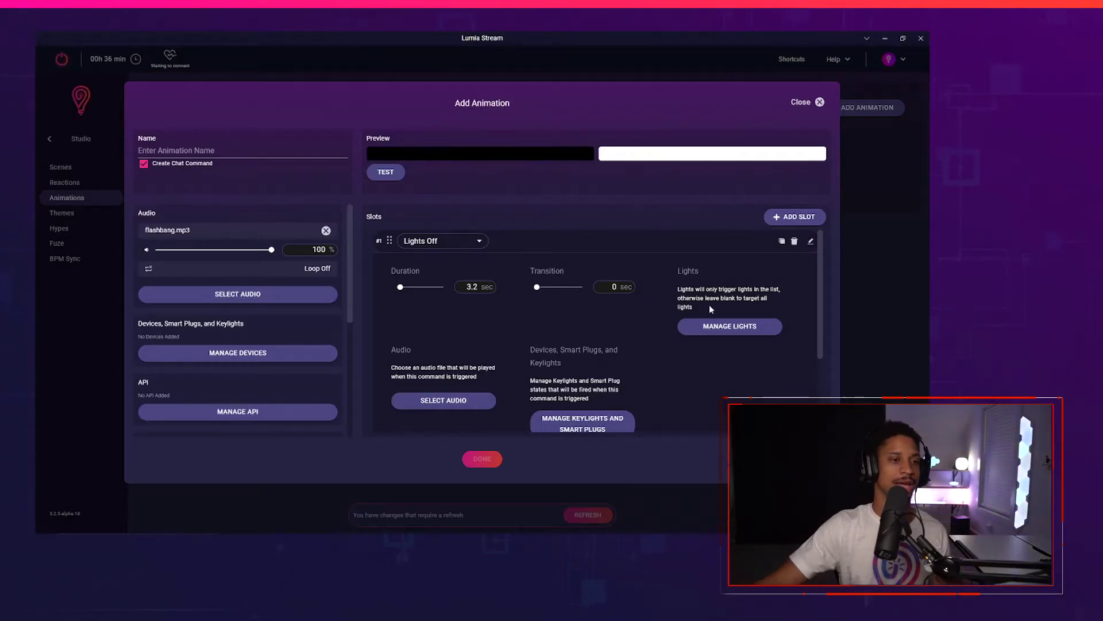
{"action": "scroll", "coordinate": [612, 405], "scroll_direction": "down", "scroll_amount": 1}
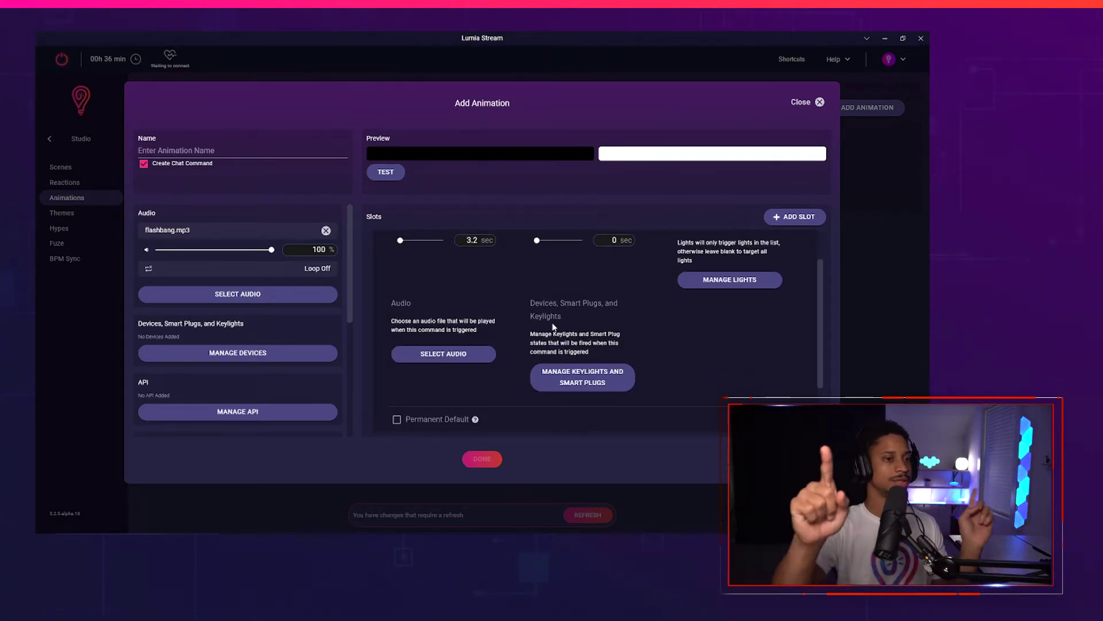
{"action": "left_click", "coordinate": [608, 373]}
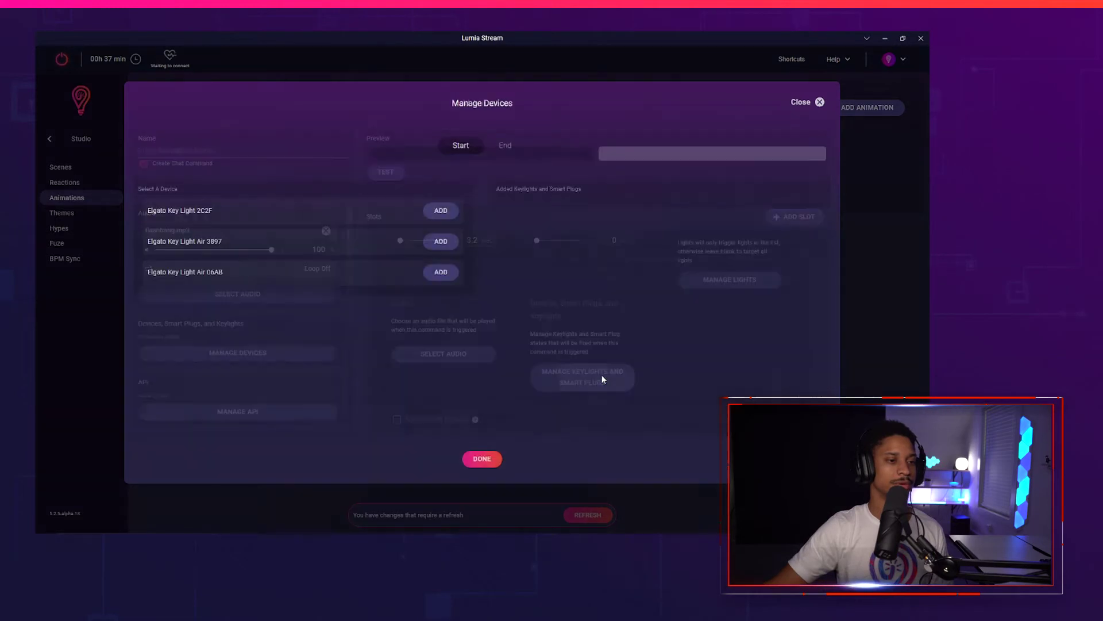
{"action": "left_click", "coordinate": [439, 213]}
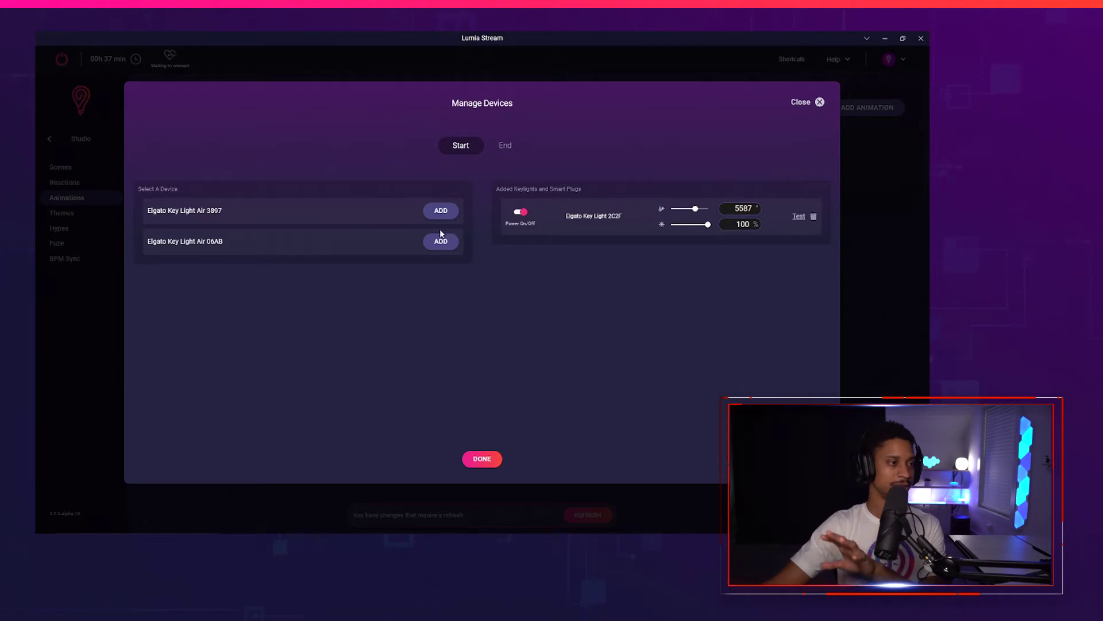
{"action": "left_click", "coordinate": [441, 211]}
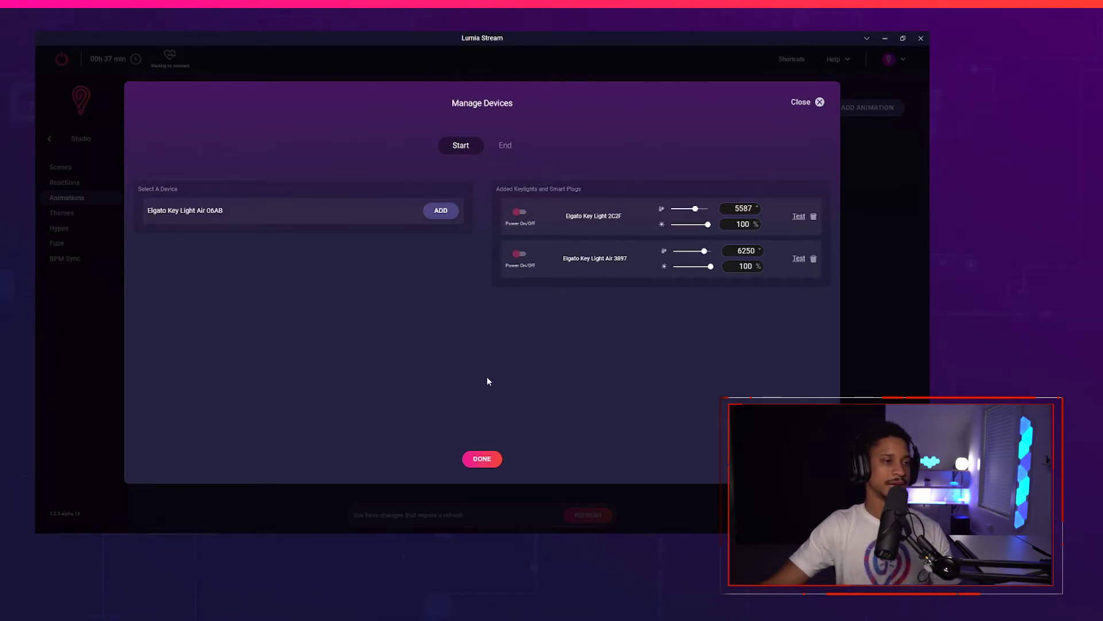
{"action": "left_click", "coordinate": [482, 459]}
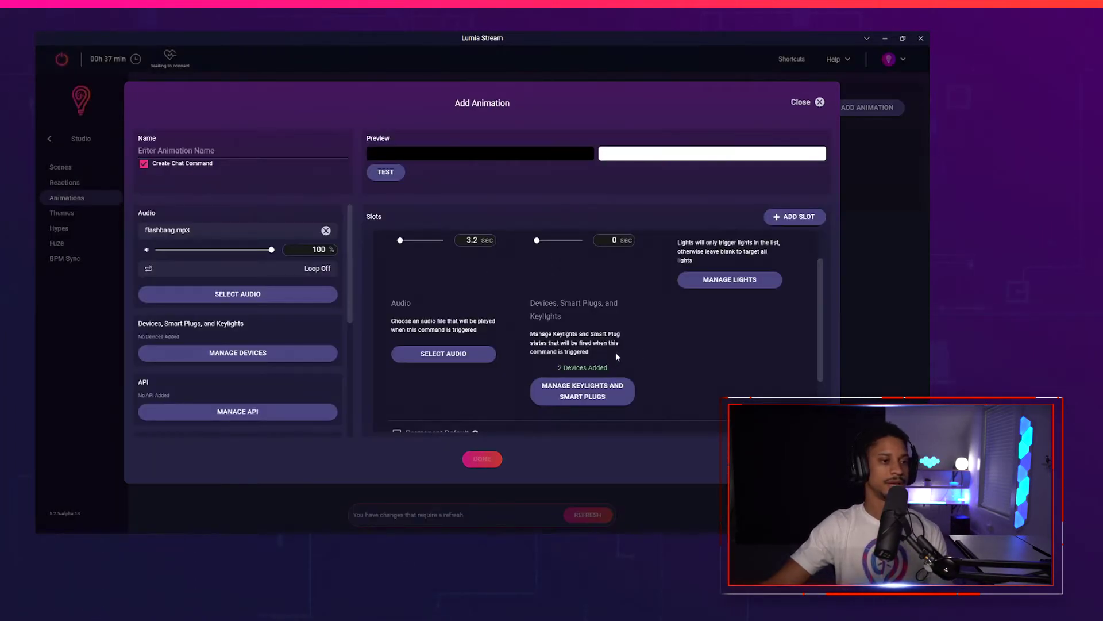
{"action": "scroll", "coordinate": [616, 353], "scroll_direction": "down", "scroll_amount": 2}
{"action": "scroll", "coordinate": [806, 248], "scroll_direction": "up", "scroll_amount": 3}
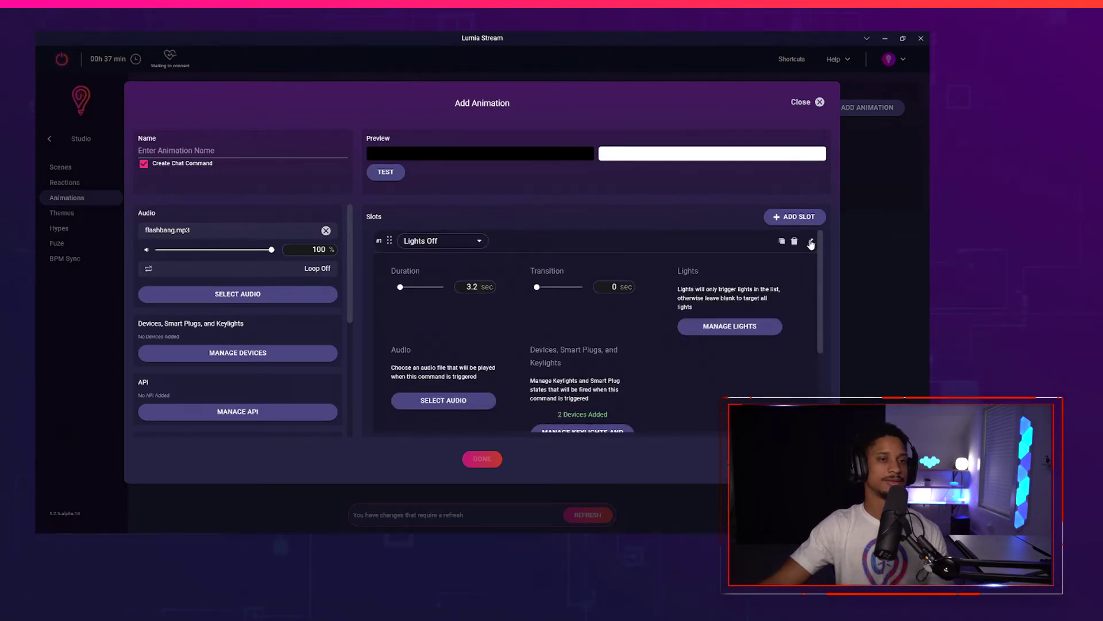
{"action": "left_click", "coordinate": [811, 242]}
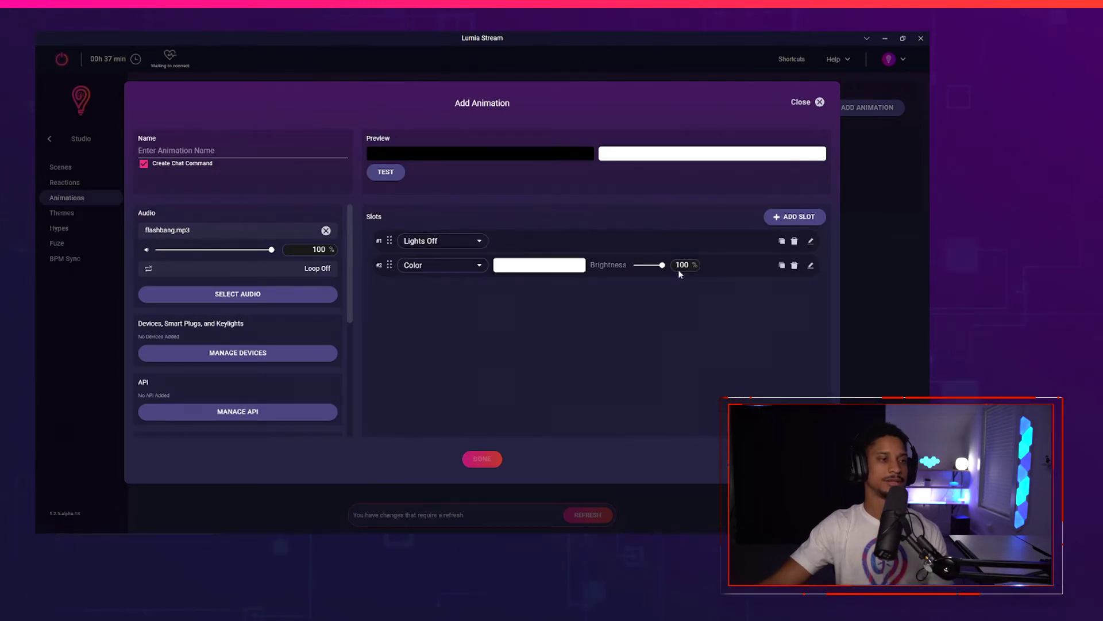
Step: Add Elgato Key Light 2C2F and Key Light Air 3897 as start devices of the white slot, powered on at temperature 7000
{"action": "left_click", "coordinate": [810, 266]}
{"action": "scroll", "coordinate": [576, 339], "scroll_direction": "down", "scroll_amount": 3}
{"action": "left_click", "coordinate": [576, 339]}
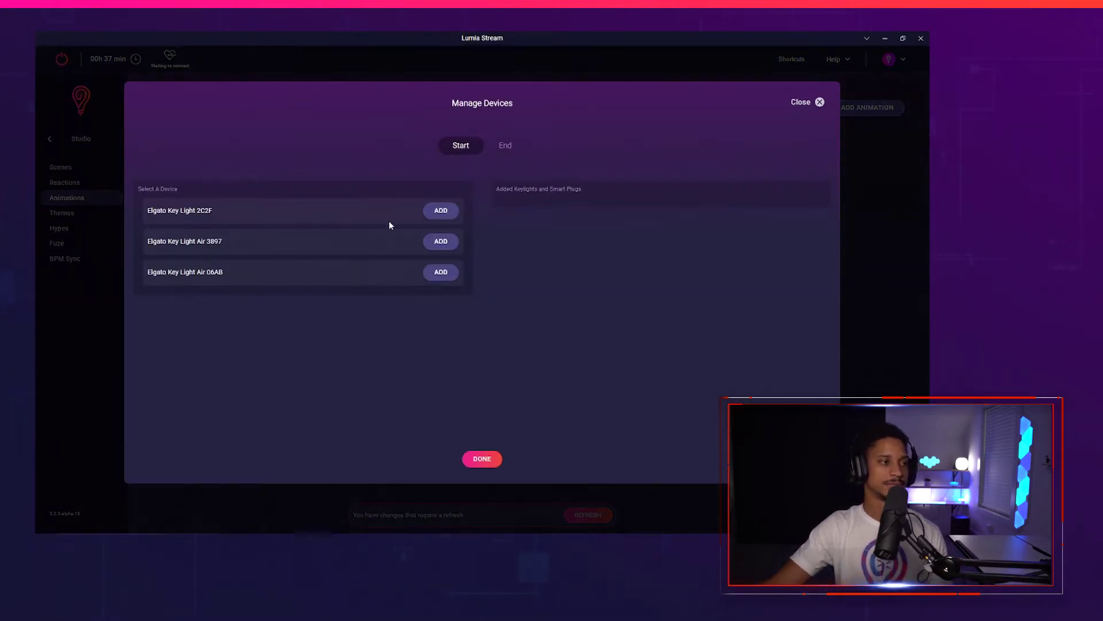
{"action": "left_click", "coordinate": [447, 212]}
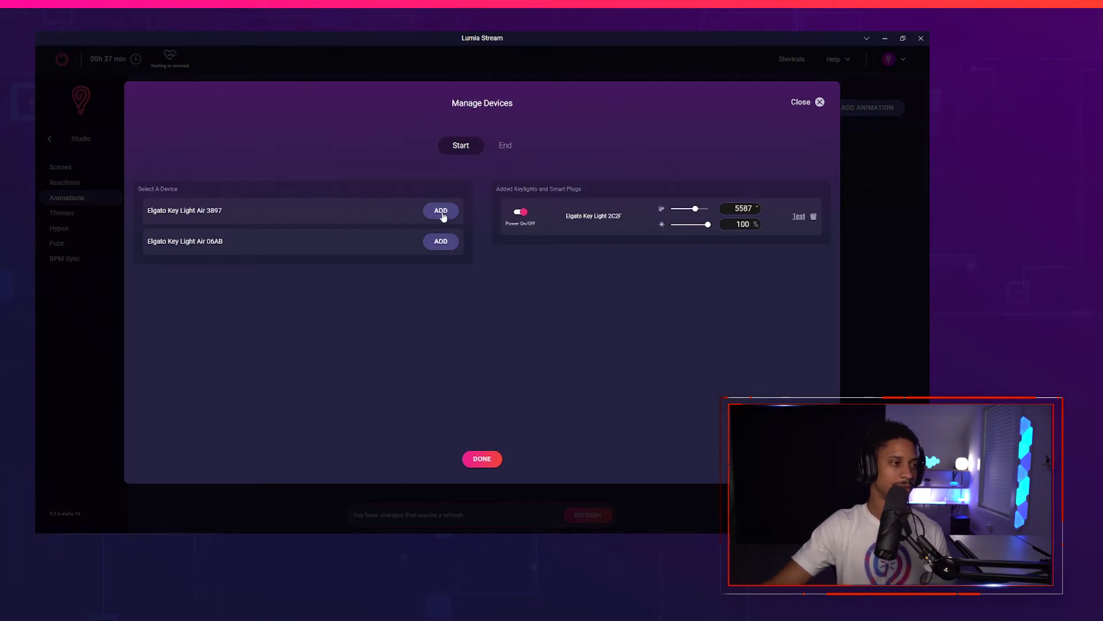
{"action": "left_click", "coordinate": [440, 212]}
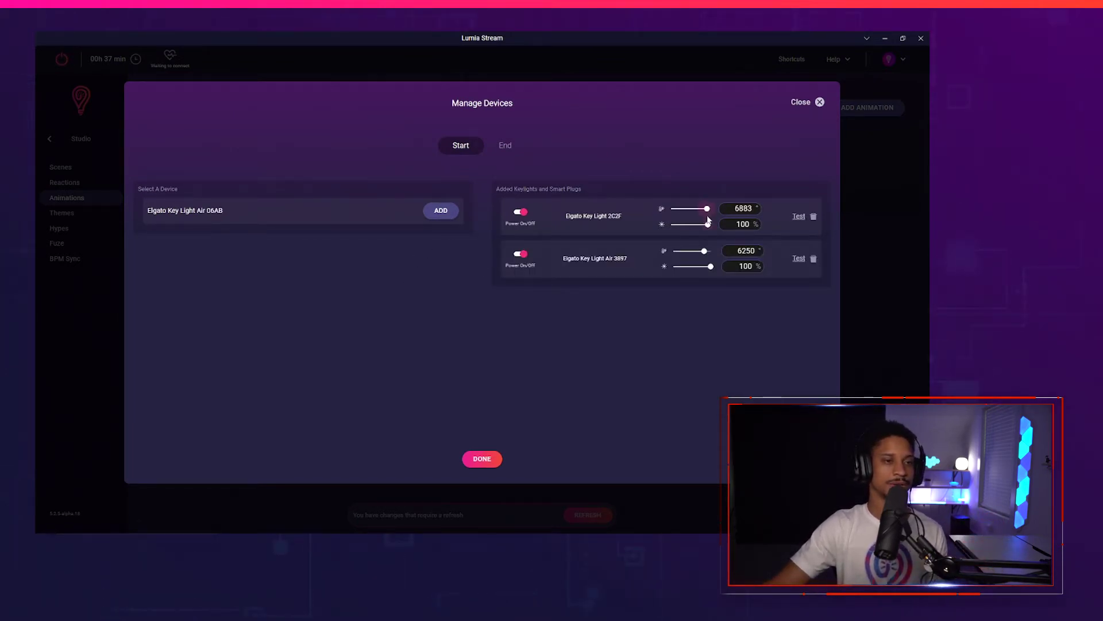
{"action": "left_click_drag", "start_coordinate": [707, 257], "coordinate": [714, 253]}
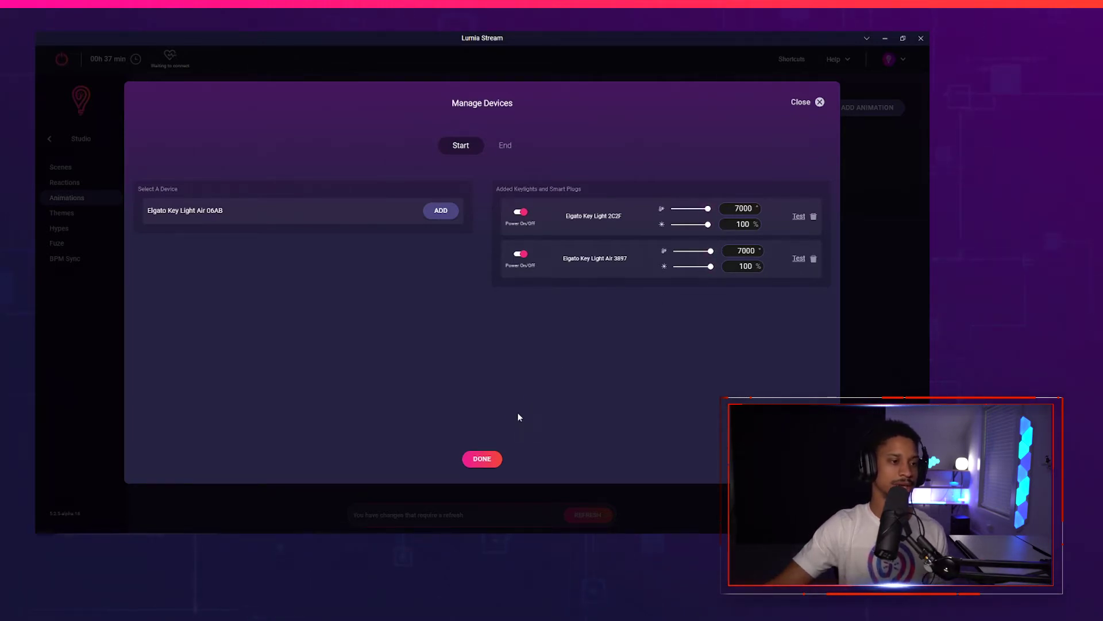
Step: Add Elgato Key Light Air 3897 as the white slot's end device, powered off, and save the device settings
{"action": "left_click", "coordinate": [509, 147]}
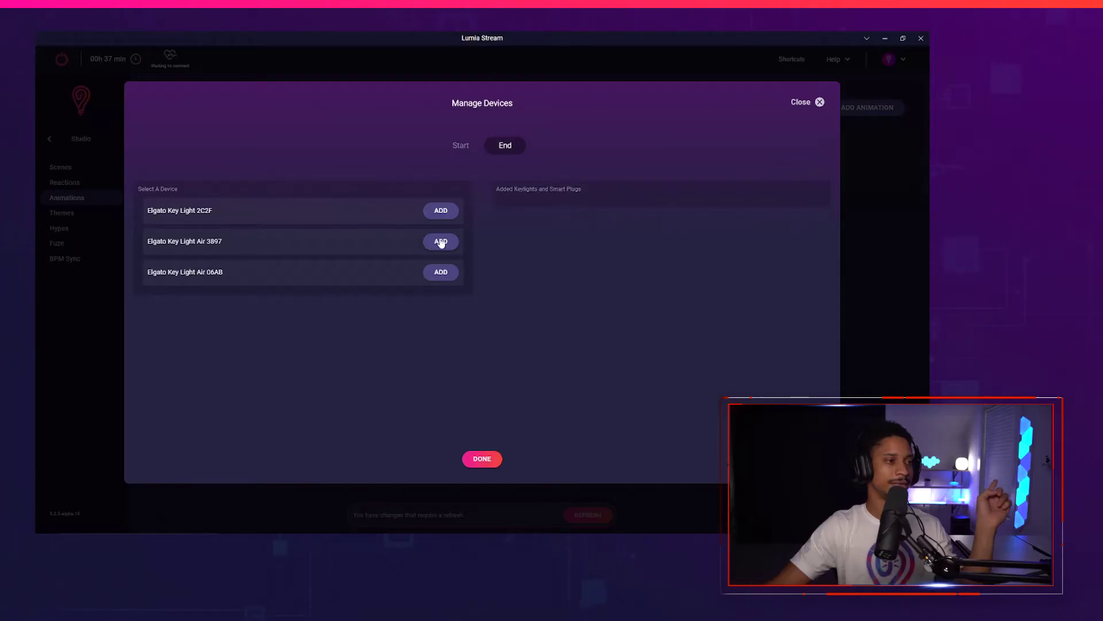
{"action": "left_click", "coordinate": [437, 243]}
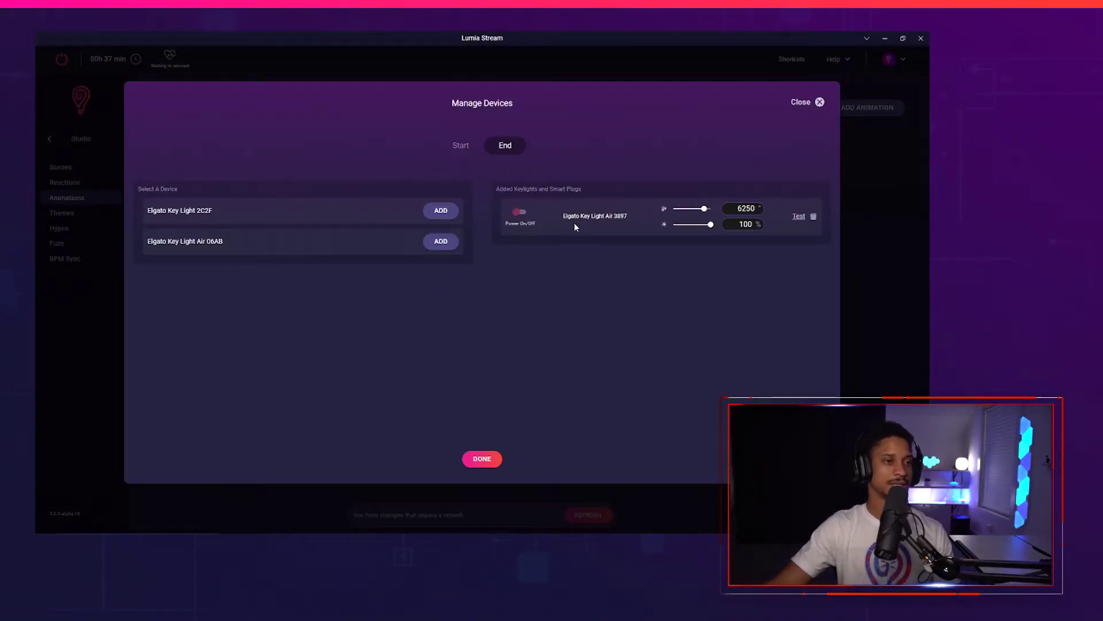
{"action": "left_click", "coordinate": [488, 460]}
{"action": "scroll", "coordinate": [800, 259], "scroll_direction": "up", "scroll_amount": 5}
{"action": "scroll", "coordinate": [800, 287], "scroll_direction": "down", "scroll_amount": 5}
{"action": "scroll", "coordinate": [788, 315], "scroll_direction": "up", "scroll_amount": 3}
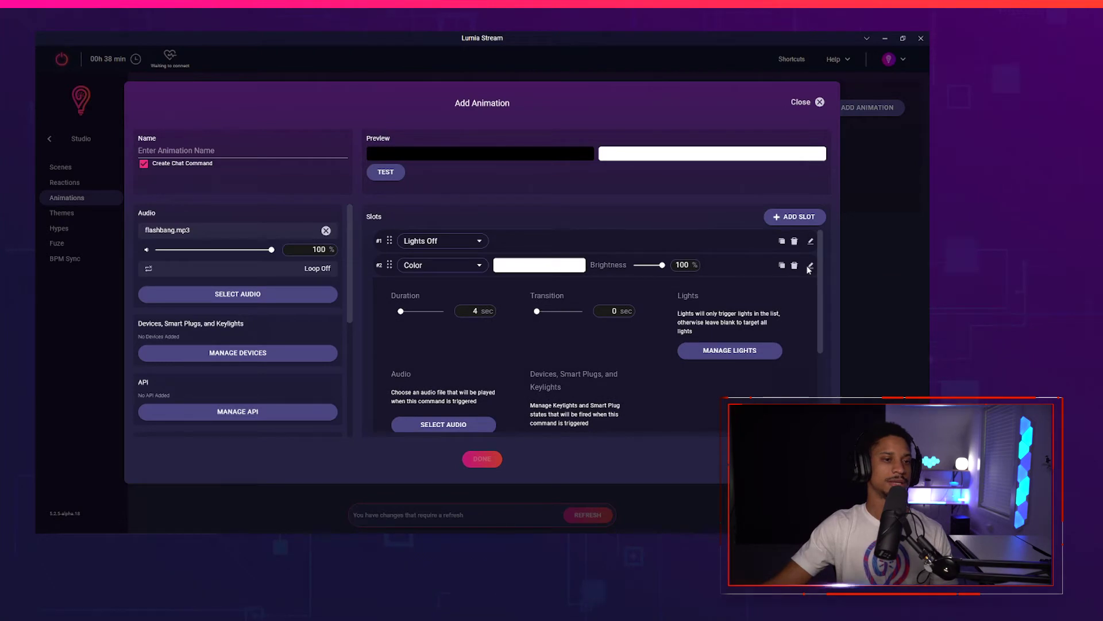
{"action": "left_click", "coordinate": [810, 267]}
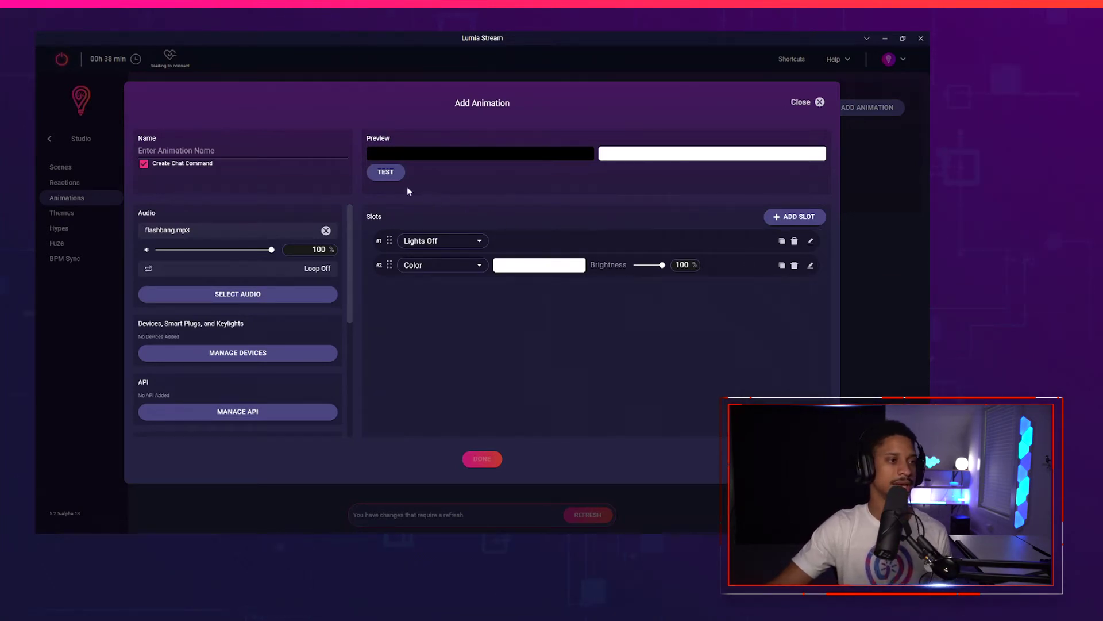
Step: Test the animation, set the Lights Off slot's duration to 3 seconds, and test it again
{"action": "left_click", "coordinate": [386, 173]}
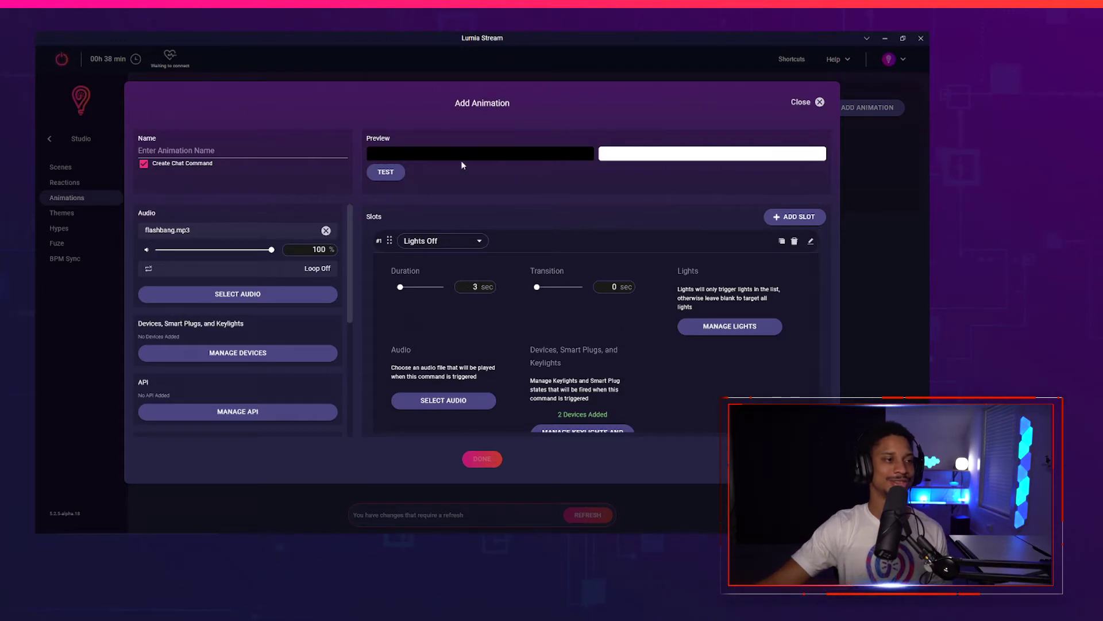
{"action": "left_click", "coordinate": [386, 172]}
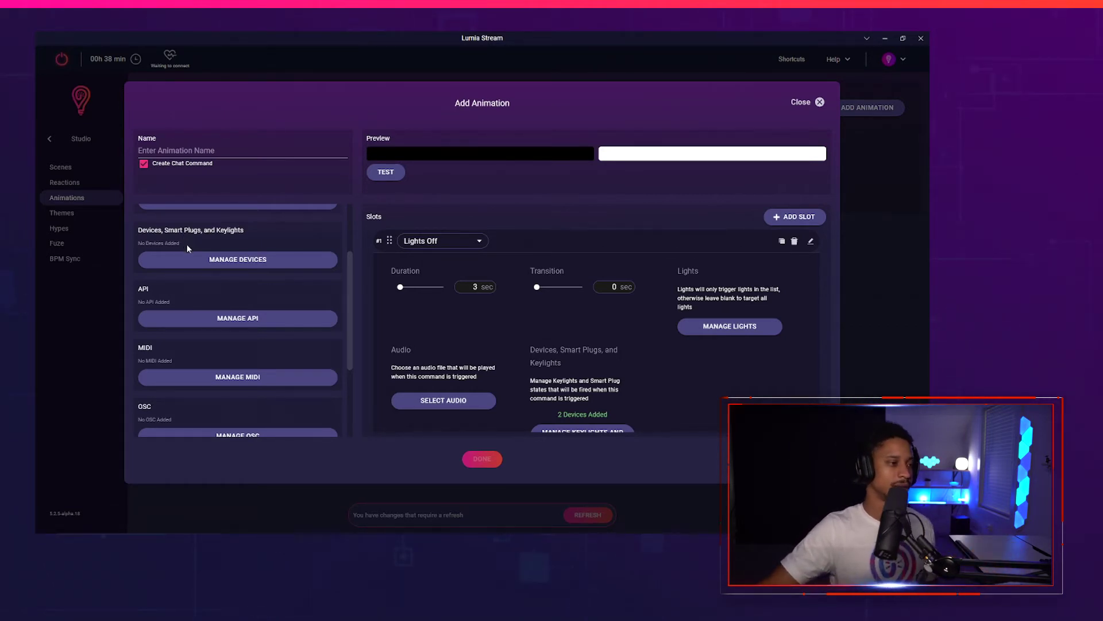
Step: Examine the animation's API, MIDI, OSC, OBS and SLOBS options and the Lights Off slot's Advanced section
{"action": "scroll", "coordinate": [190, 274], "scroll_direction": "down", "scroll_amount": 3}
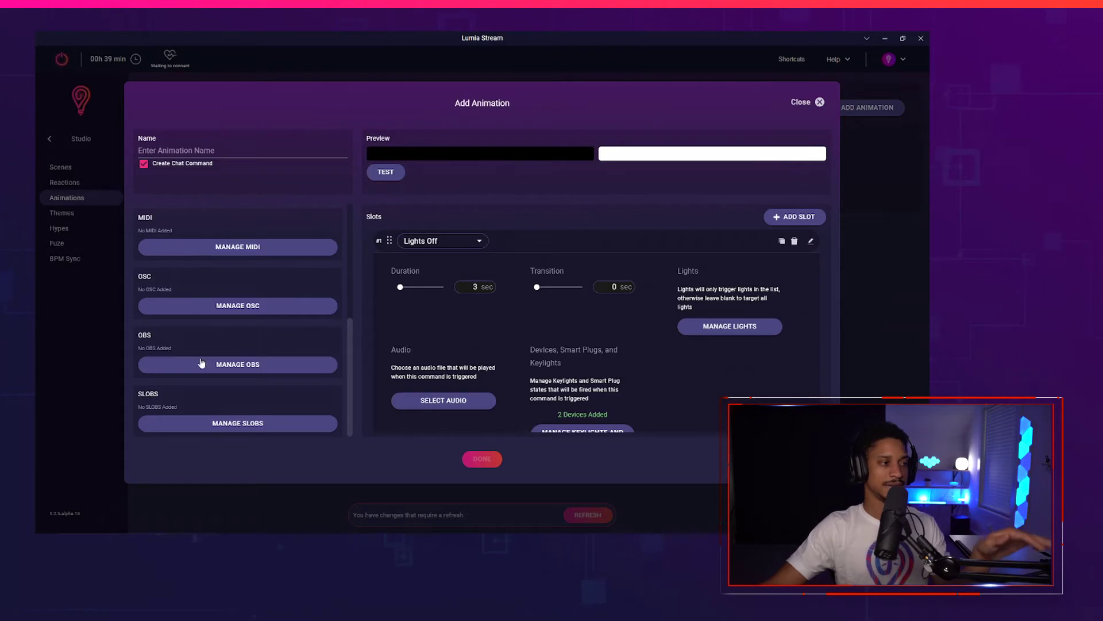
{"action": "scroll", "coordinate": [571, 354], "scroll_direction": "down", "scroll_amount": 3}
{"action": "left_click", "coordinate": [601, 398]}
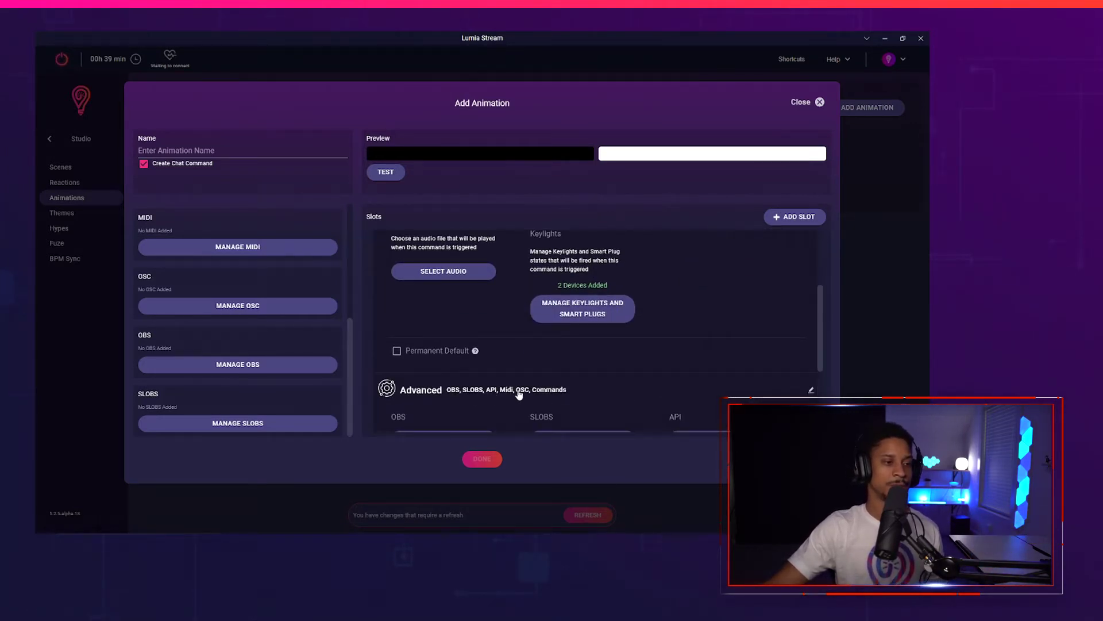
{"action": "scroll", "coordinate": [521, 388], "scroll_direction": "down", "scroll_amount": 3}
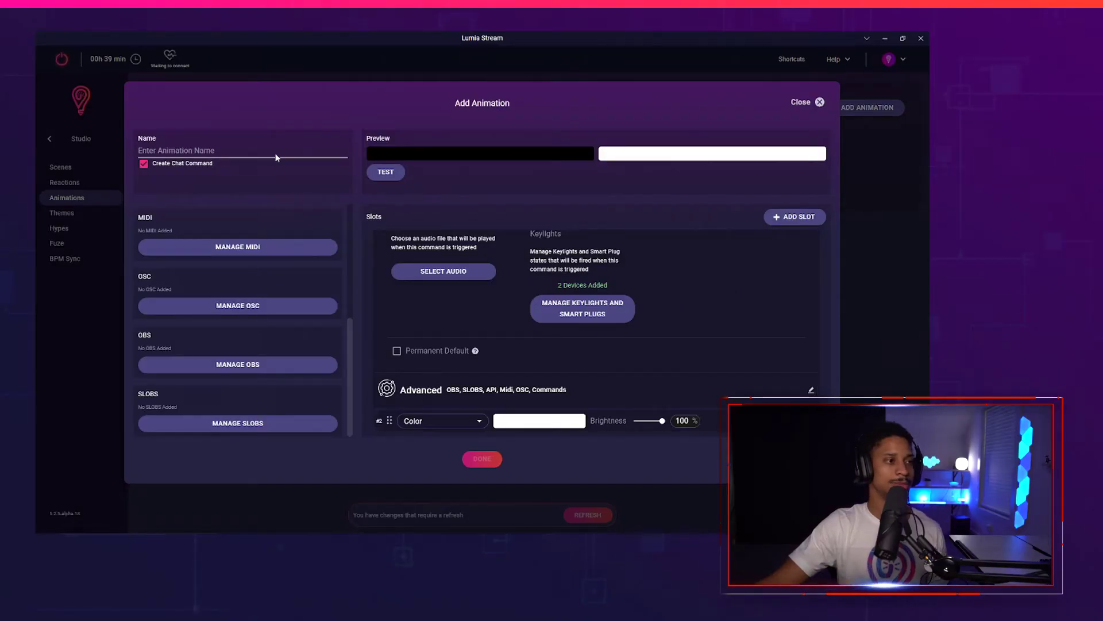
Step: Name the animation flashbang, save it, and refresh to apply the pending changes
{"action": "left_click", "coordinate": [278, 151]}
{"action": "type", "text": "flashbang"}
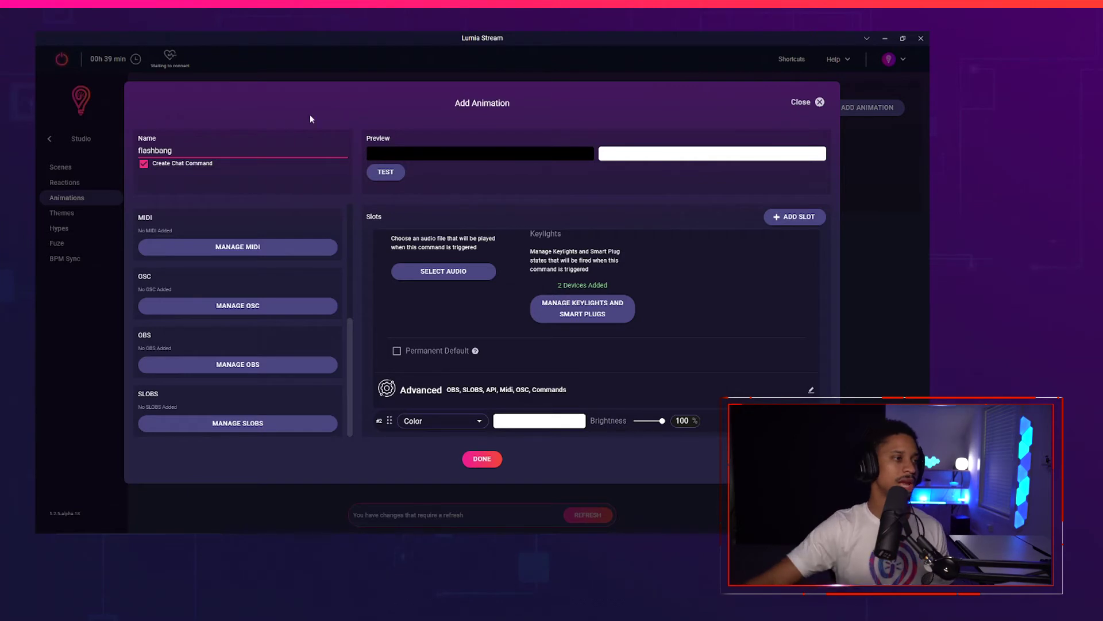
{"action": "left_click", "coordinate": [482, 459]}
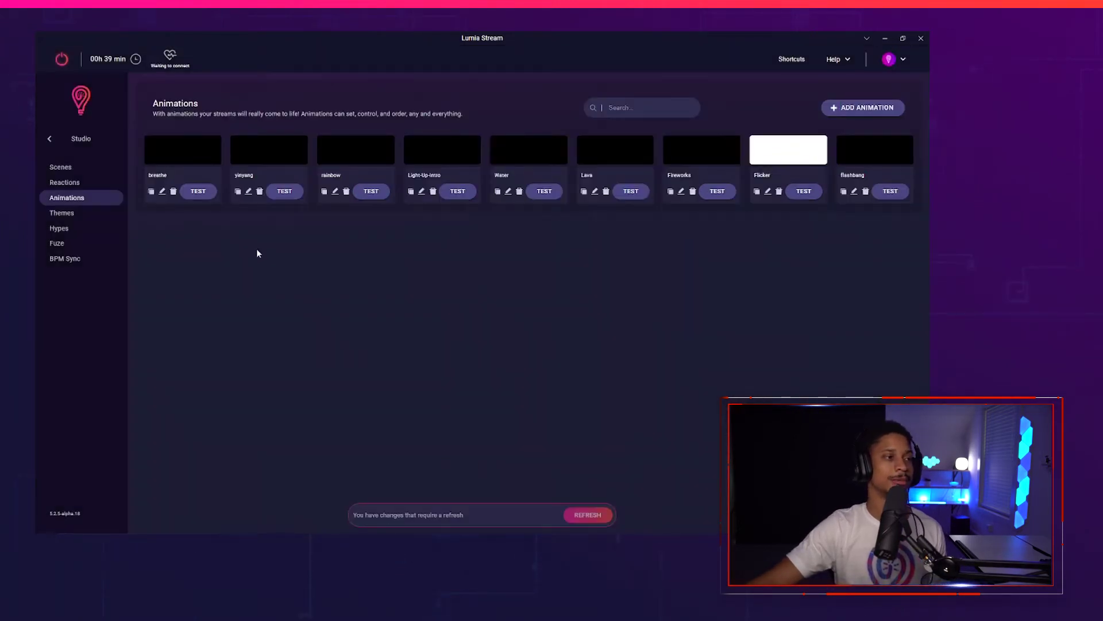
{"action": "left_click", "coordinate": [577, 518]}
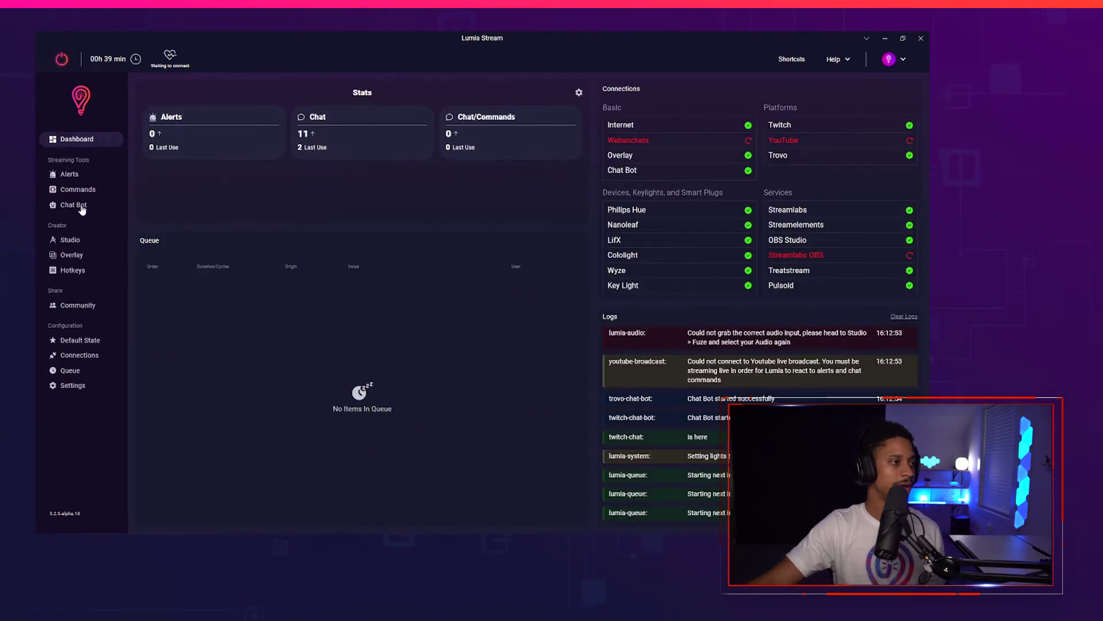
Step: Set the Twitch Subscriber alert to play the Flashbang animation, refresh the changes, and test the alert
{"action": "left_click", "coordinate": [85, 176]}
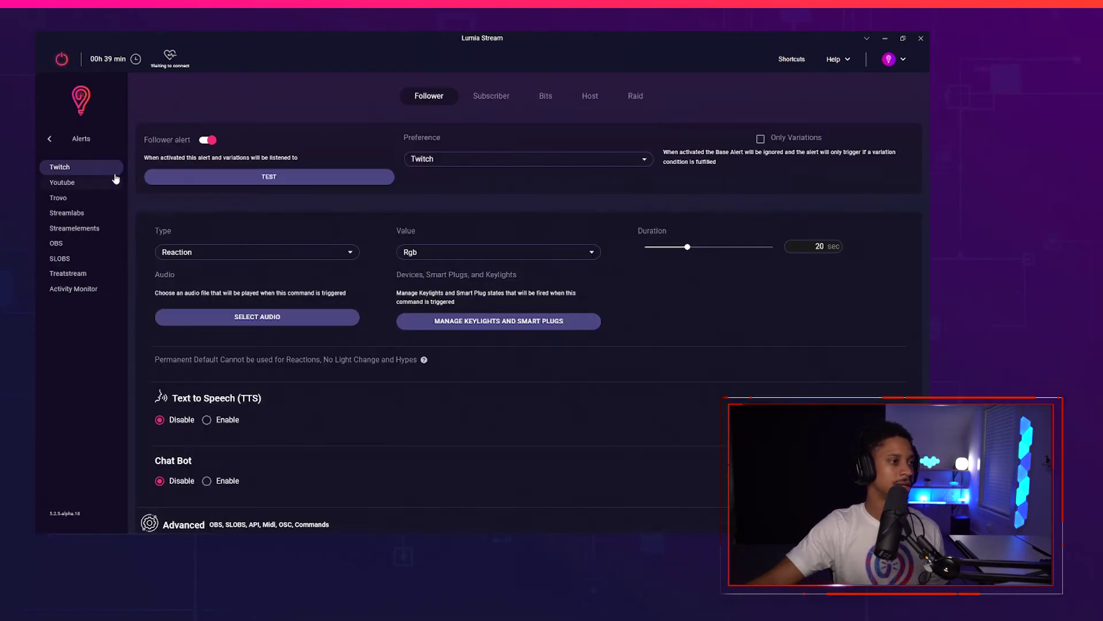
{"action": "left_click", "coordinate": [494, 94]}
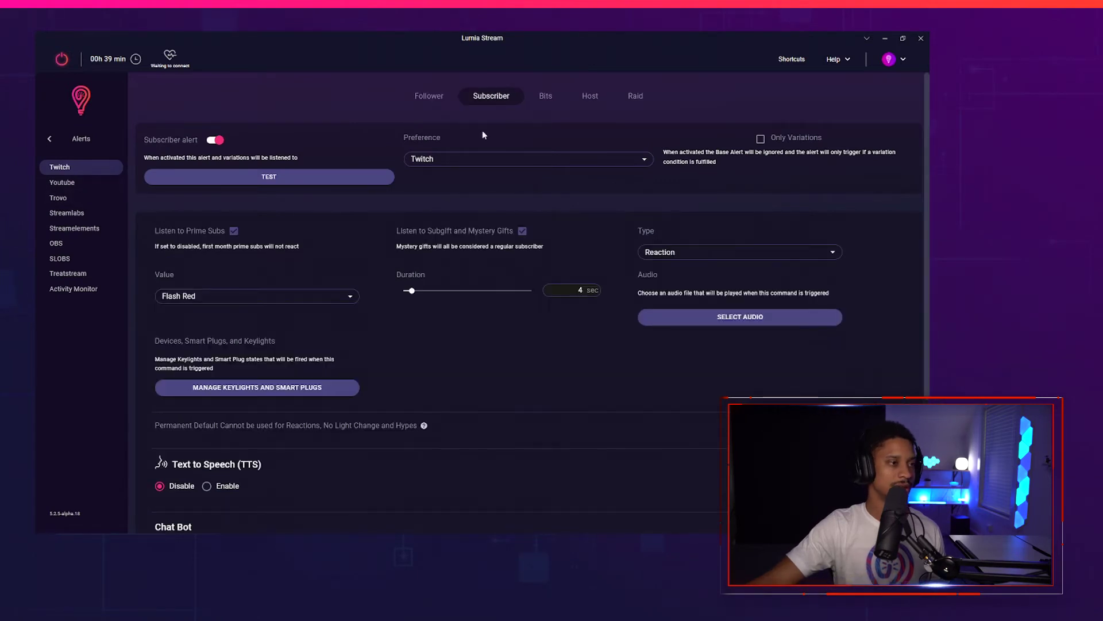
{"action": "left_click", "coordinate": [683, 260]}
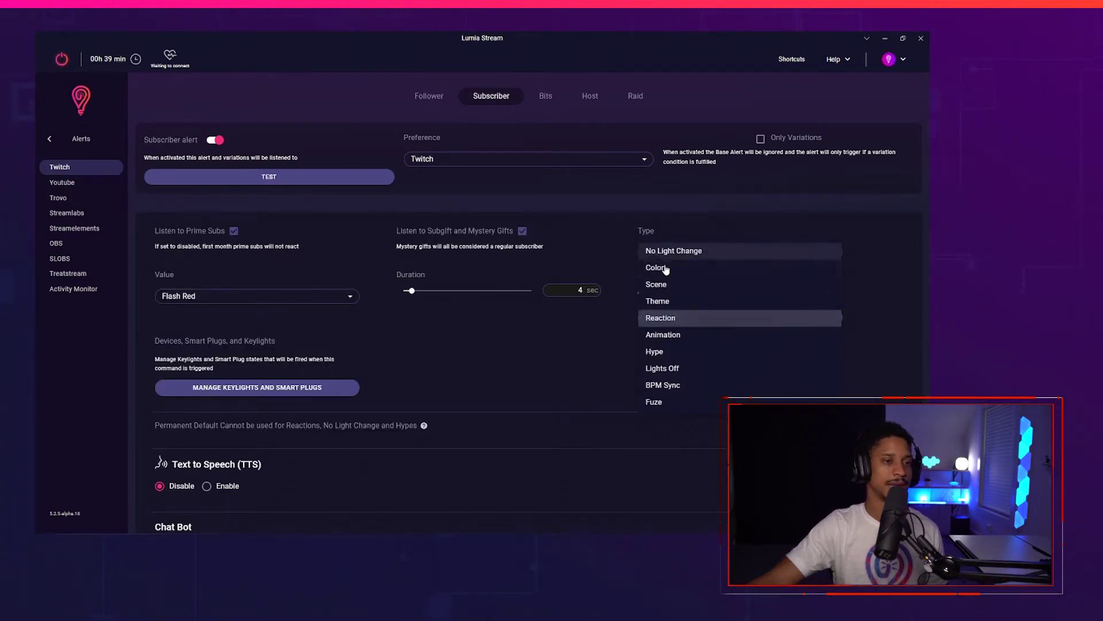
{"action": "left_click", "coordinate": [665, 336]}
{"action": "left_click", "coordinate": [185, 294]}
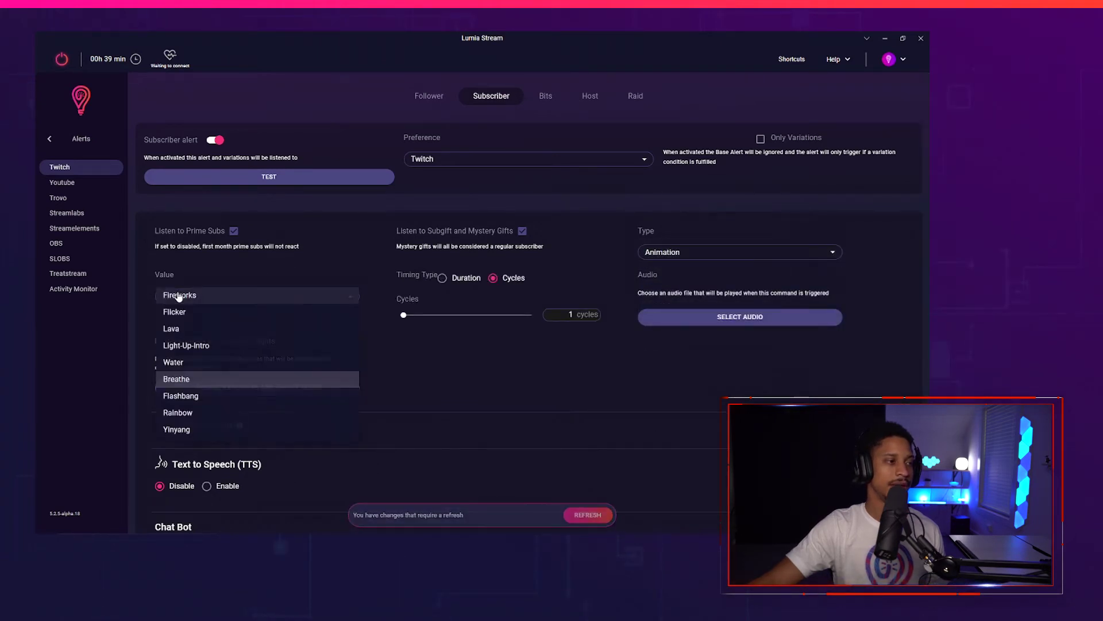
{"action": "left_click", "coordinate": [195, 396]}
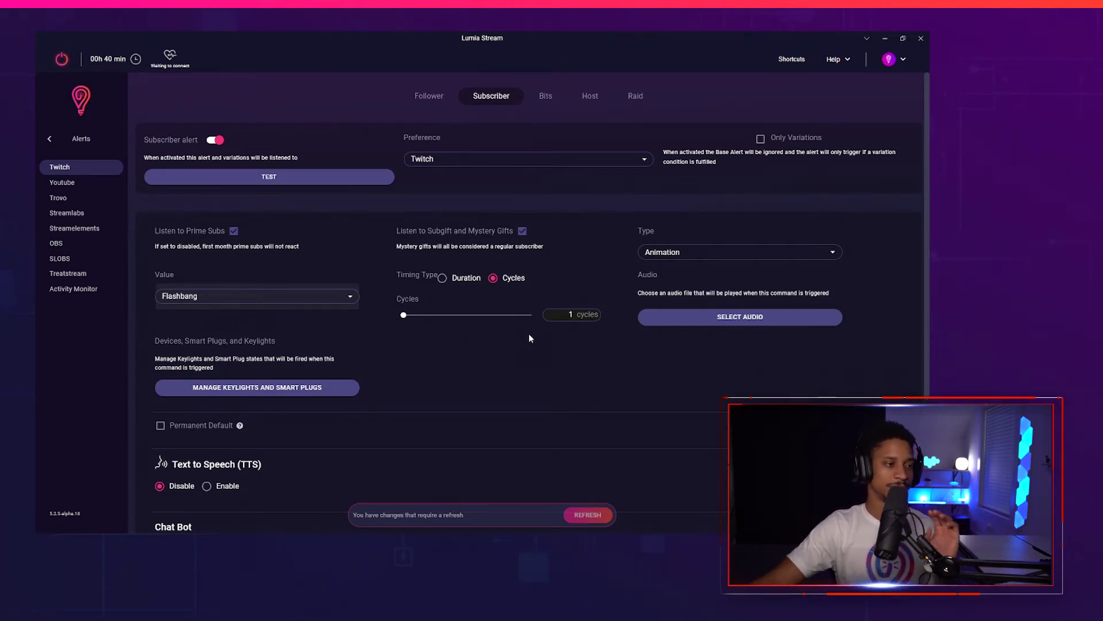
{"action": "left_click", "coordinate": [587, 514]}
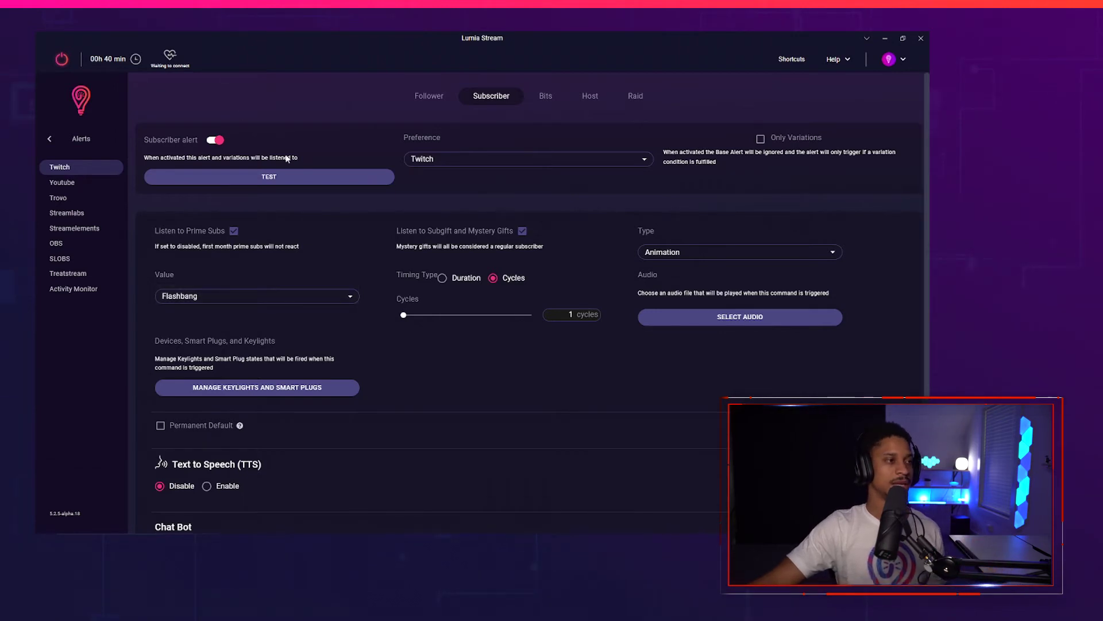
{"action": "left_click", "coordinate": [271, 178]}
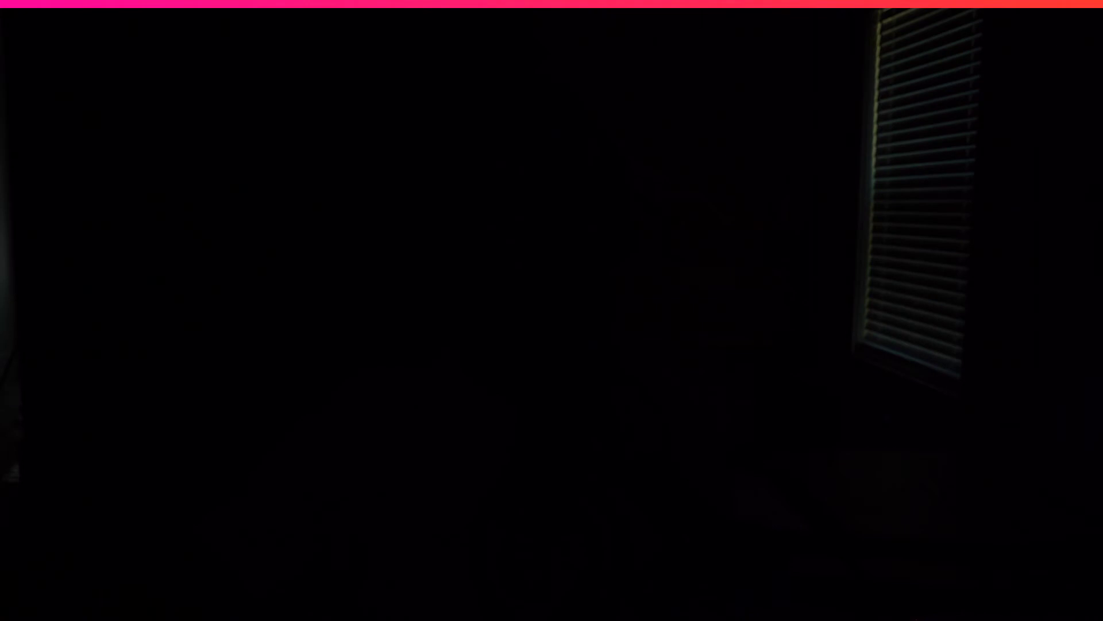
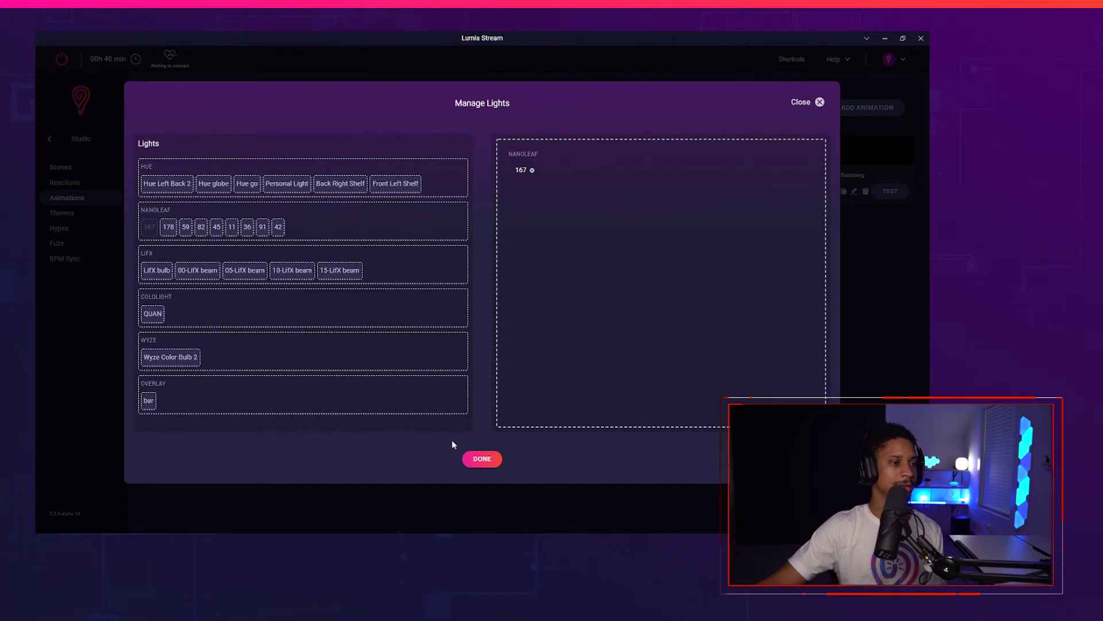
Step: Save Nanoleaf 167 as the first slot's light in the new animation and set that slot's color to white, #ffffff
{"action": "left_click", "coordinate": [486, 458]}
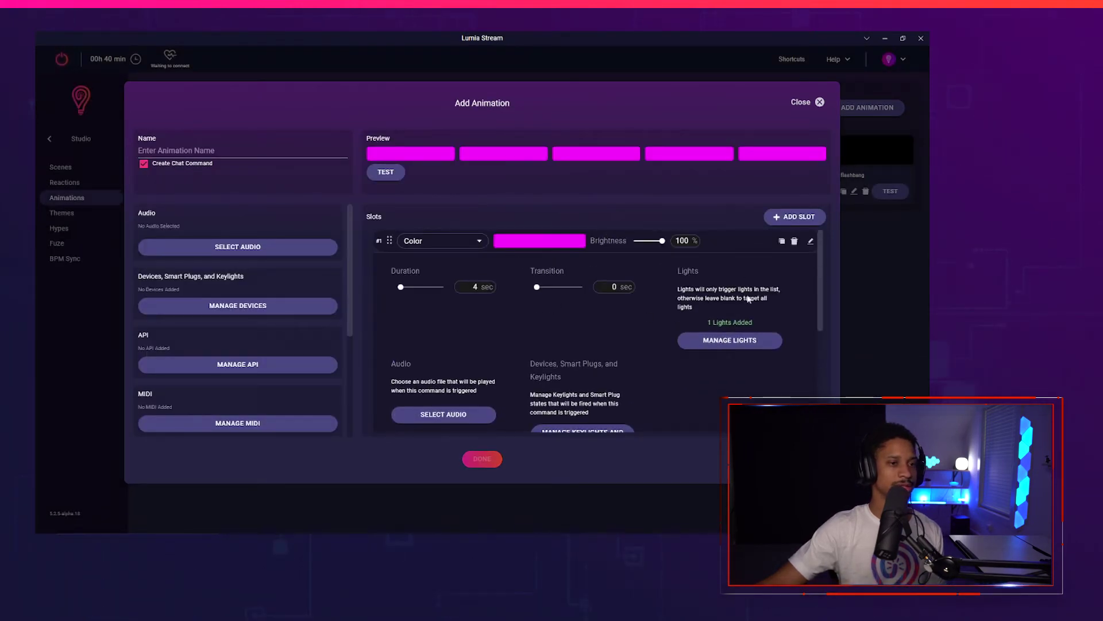
{"action": "left_click", "coordinate": [809, 242]}
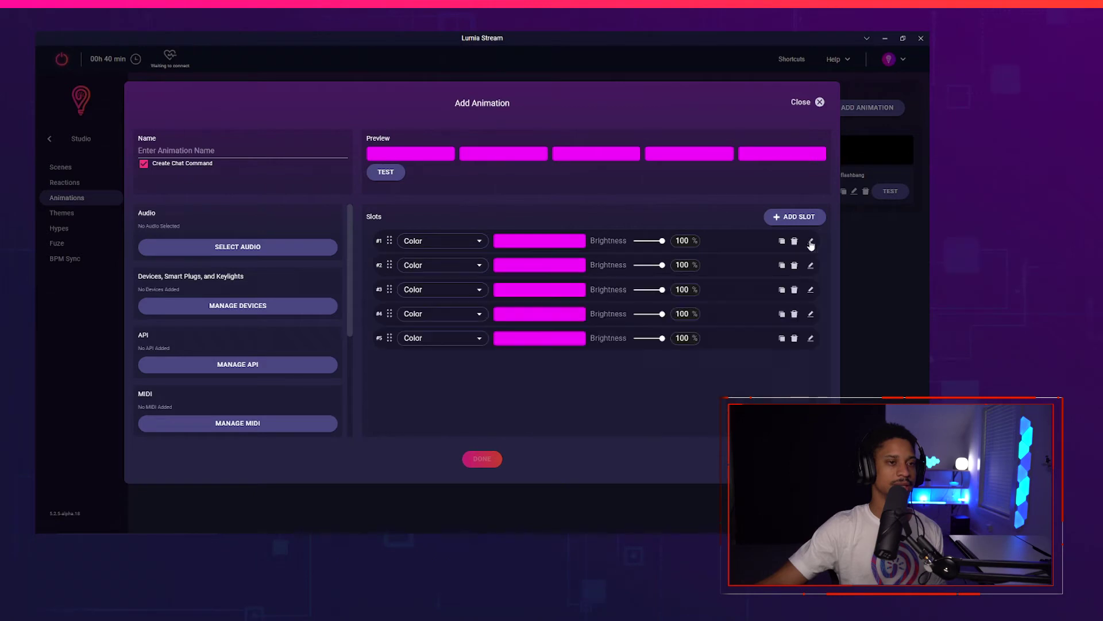
{"action": "left_click", "coordinate": [552, 242]}
{"action": "left_click_drag", "start_coordinate": [278, 195], "coordinate": [234, 175]}
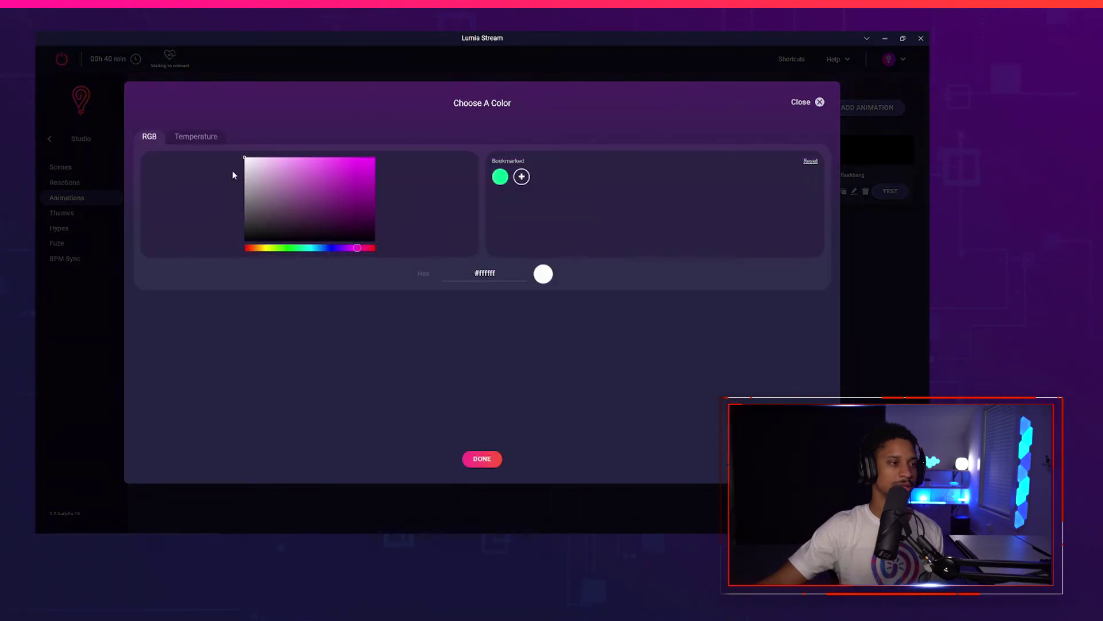
{"action": "left_click", "coordinate": [491, 459]}
Step: Set the colors of the second, third, fourth and fifth slots to white
{"action": "left_click", "coordinate": [538, 265]}
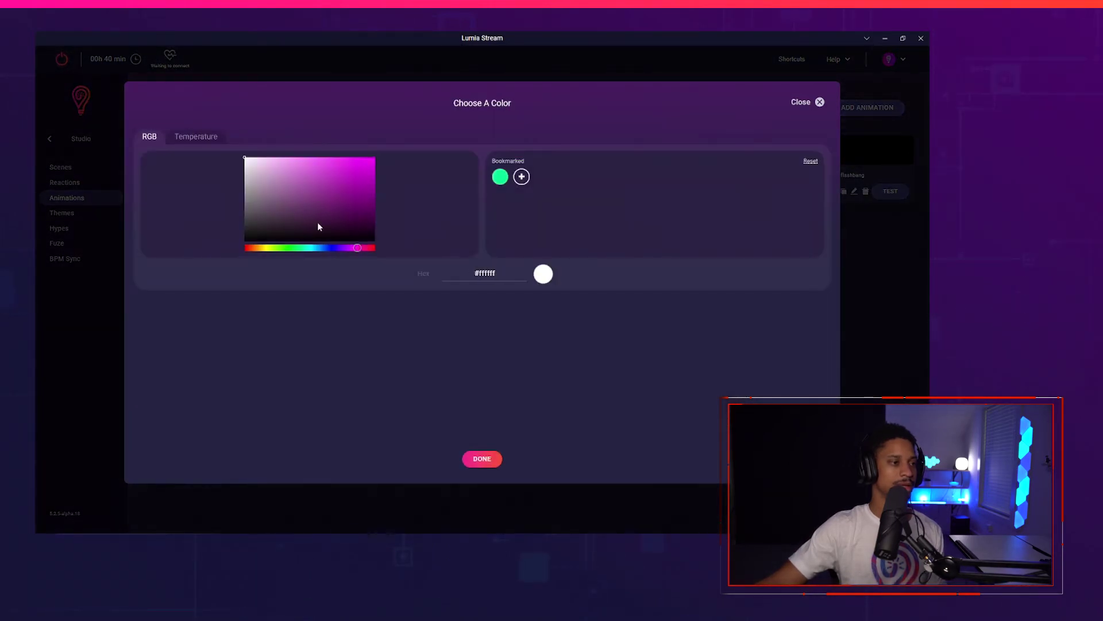
{"action": "left_click", "coordinate": [489, 468]}
{"action": "left_click", "coordinate": [508, 291]}
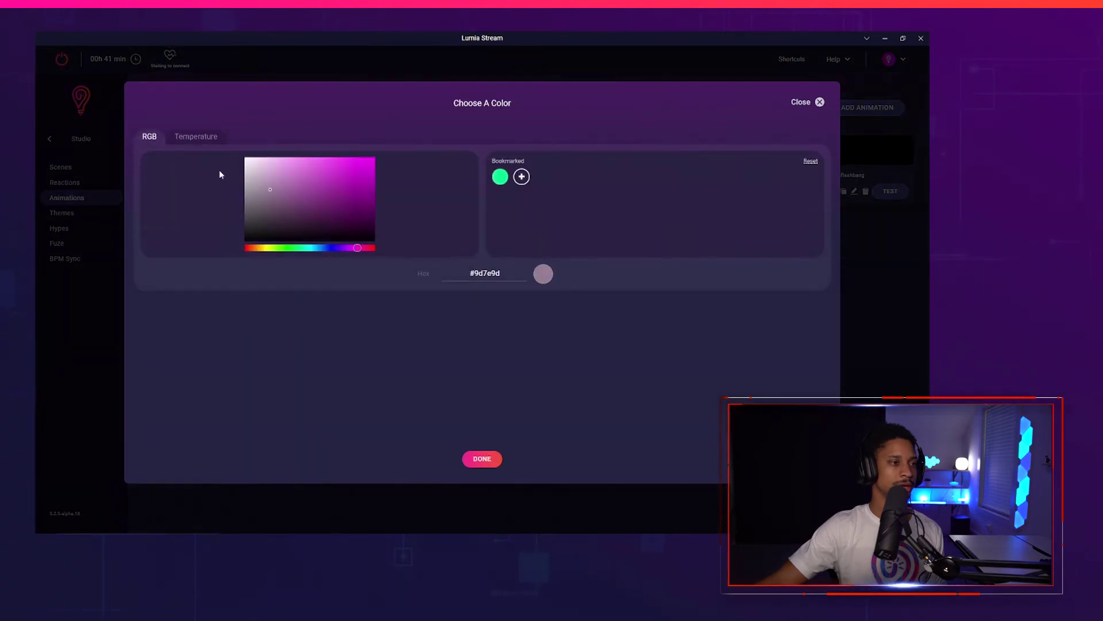
{"action": "left_click", "coordinate": [482, 458]}
{"action": "left_click", "coordinate": [532, 315]}
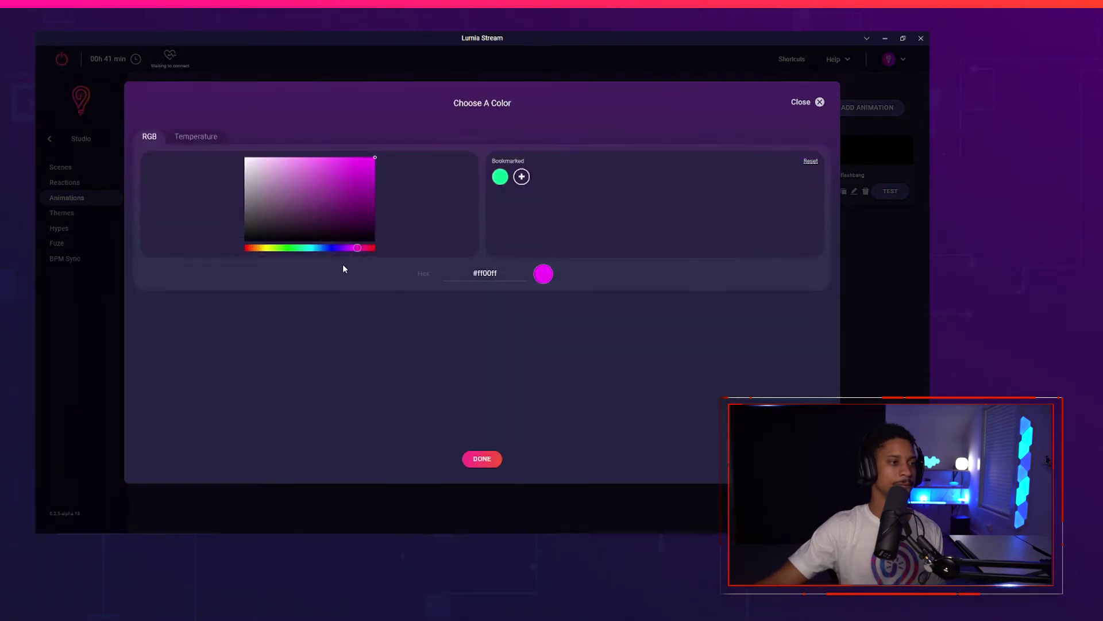
{"action": "left_click", "coordinate": [482, 459]}
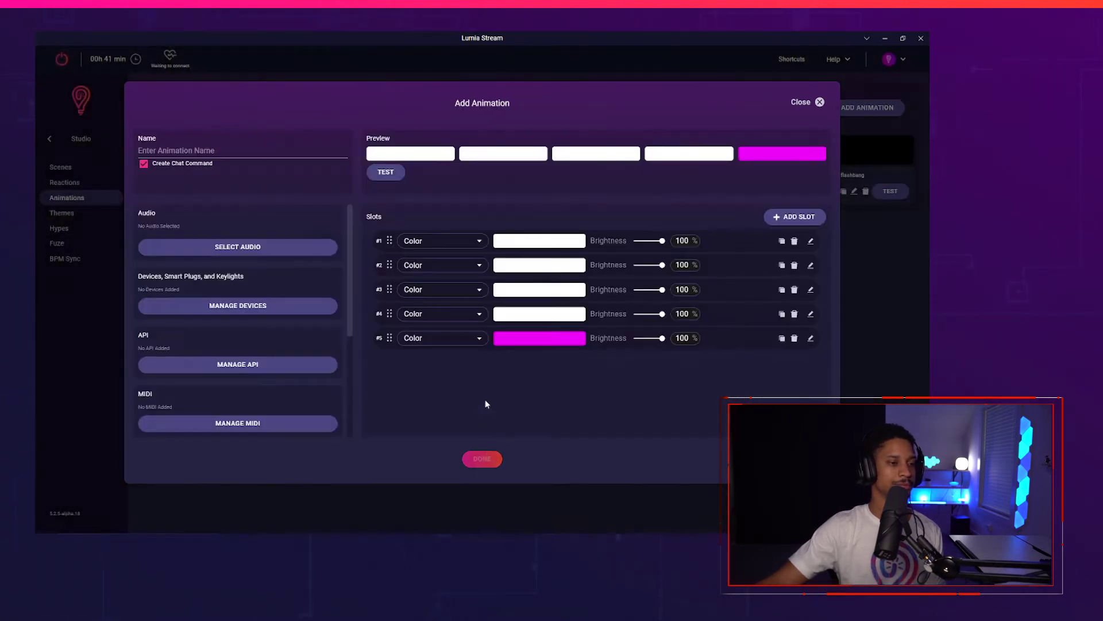
{"action": "left_click", "coordinate": [537, 337]}
{"action": "left_click", "coordinate": [489, 462]}
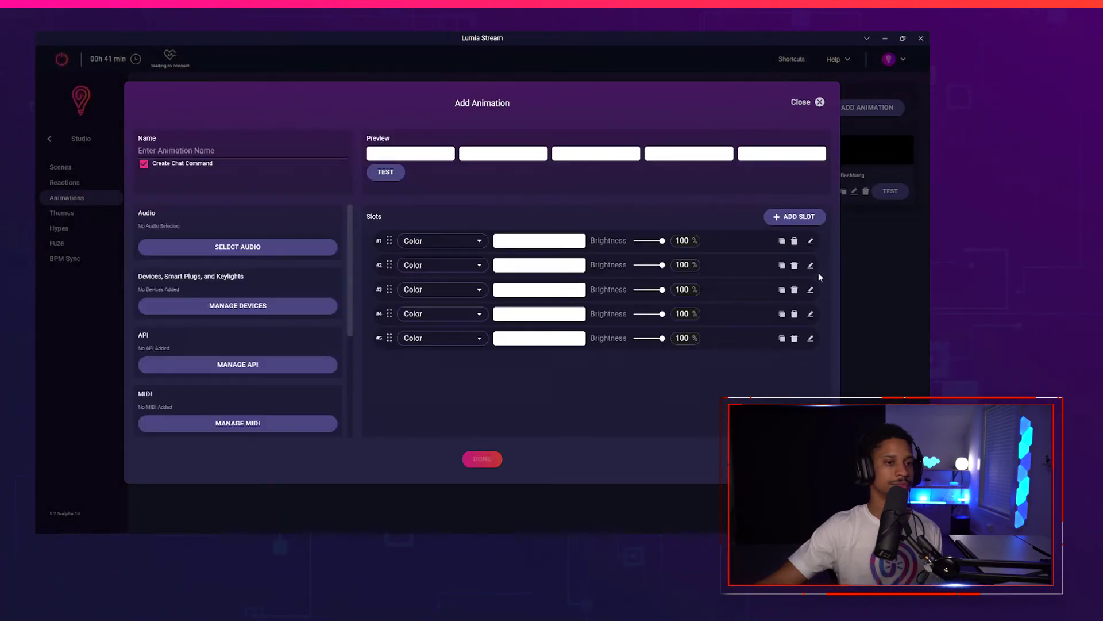
Step: Assign Nanoleaf 178 as the second slot's light and add one light to the third slot
{"action": "left_click", "coordinate": [811, 266]}
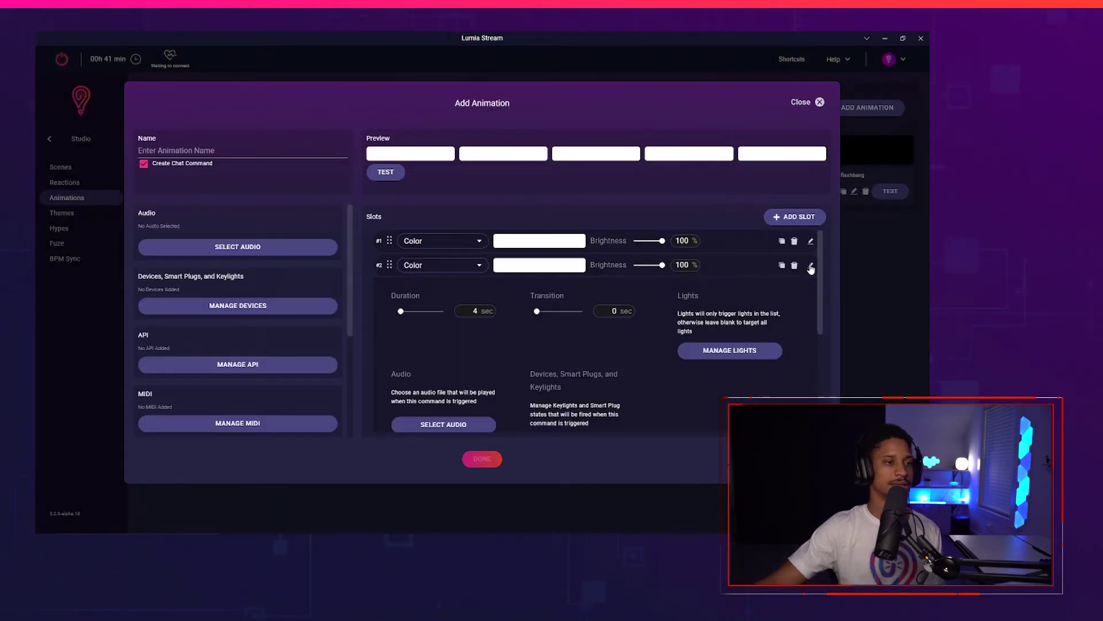
{"action": "left_click", "coordinate": [738, 357]}
{"action": "left_click_drag", "start_coordinate": [169, 227], "coordinate": [695, 247]}
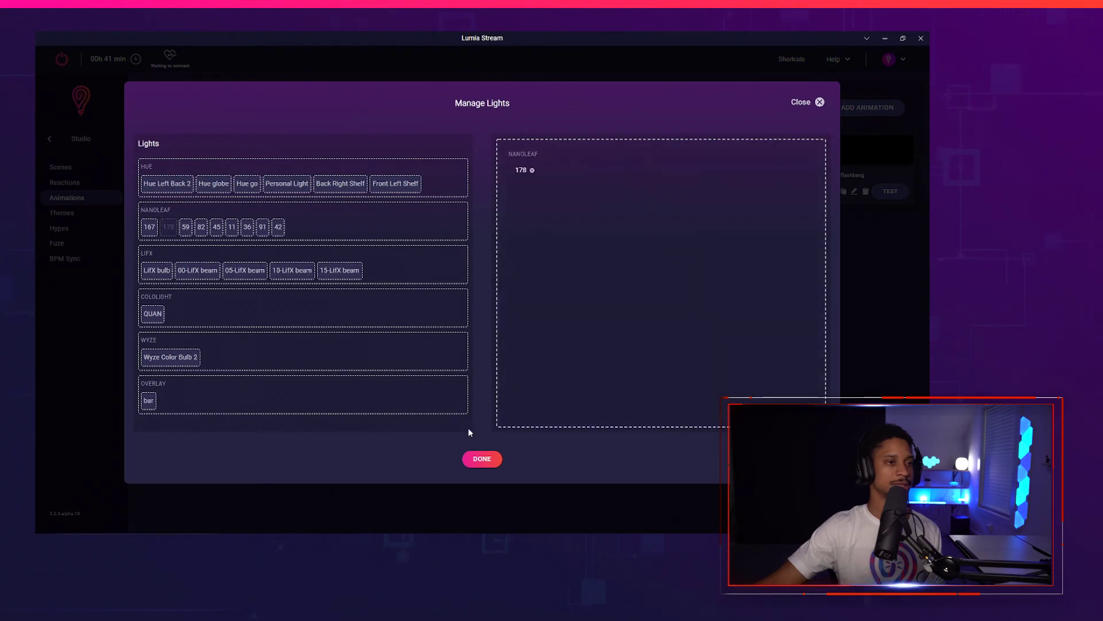
{"action": "left_click", "coordinate": [473, 459]}
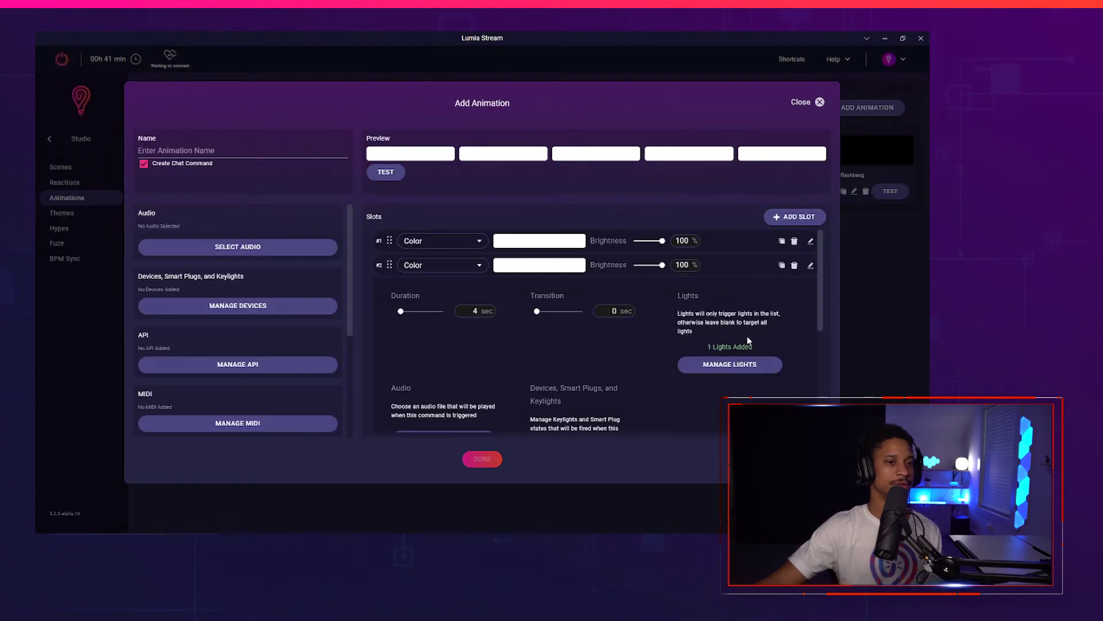
{"action": "left_click", "coordinate": [811, 267]}
{"action": "left_click", "coordinate": [810, 289]}
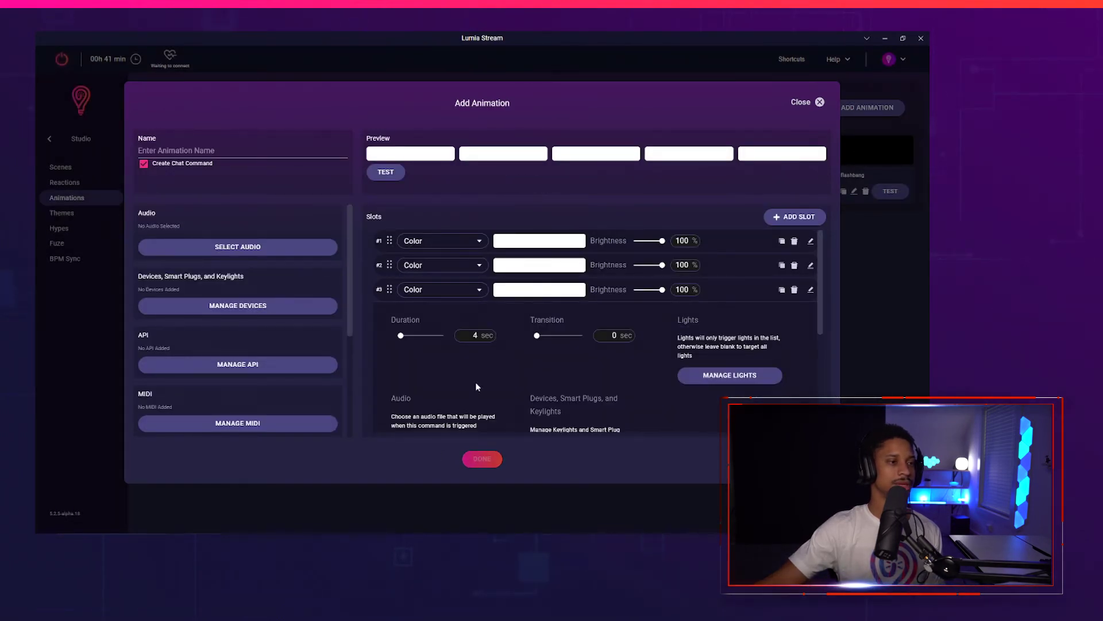
{"action": "left_click", "coordinate": [739, 375]}
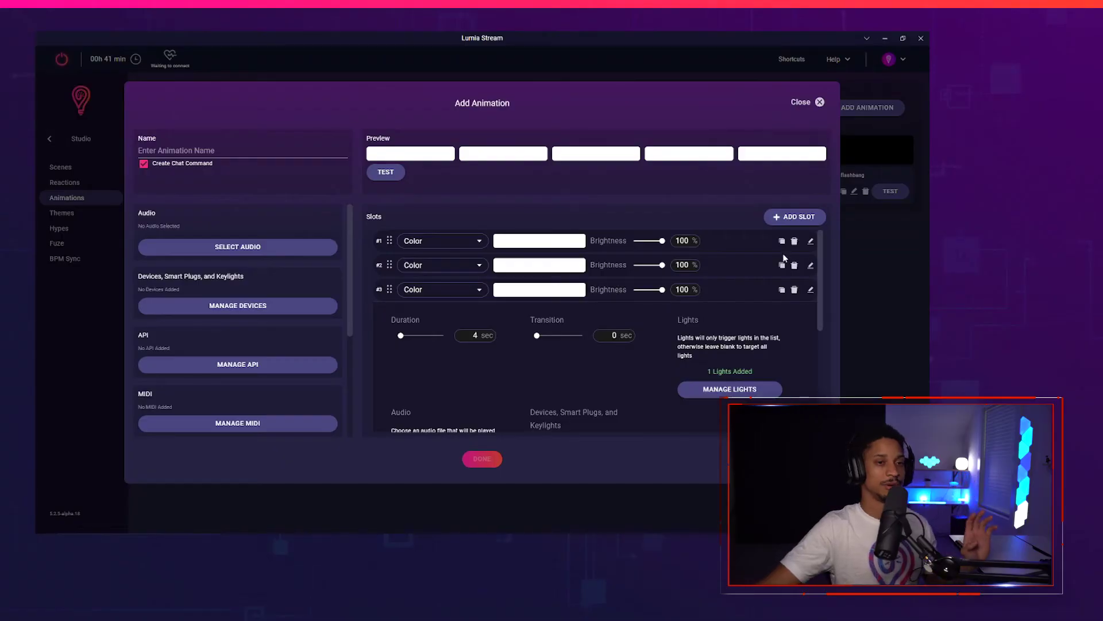
Step: Change the first slot to Lights Off and remove Nanoleaf 167 from it so that it targets all lights
{"action": "left_click", "coordinate": [539, 241]}
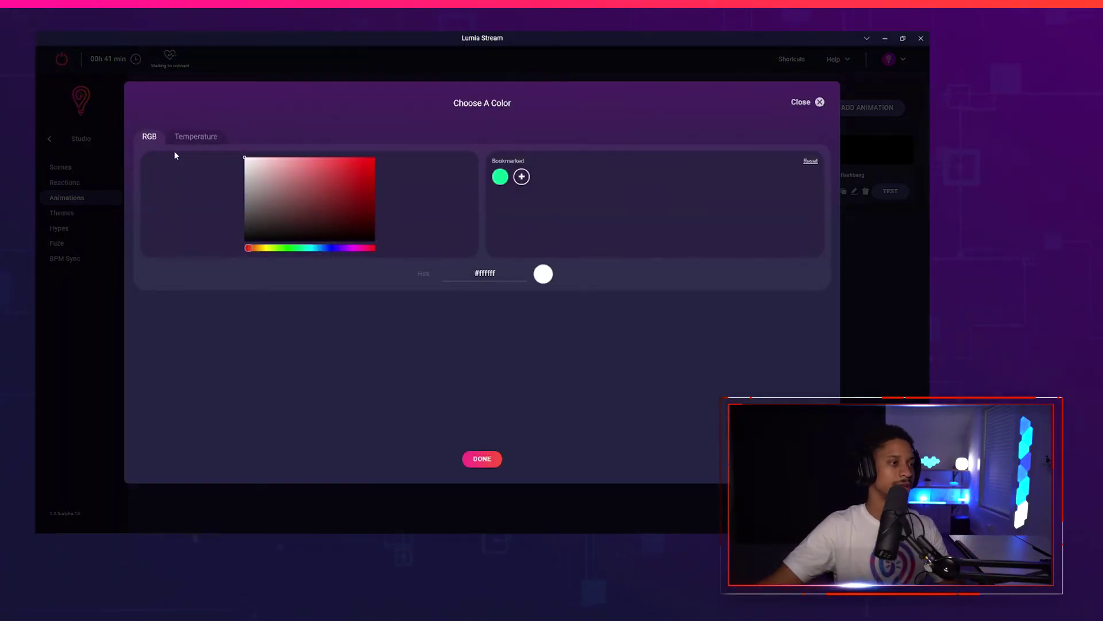
{"action": "left_click", "coordinate": [798, 103]}
{"action": "left_click", "coordinate": [443, 241]}
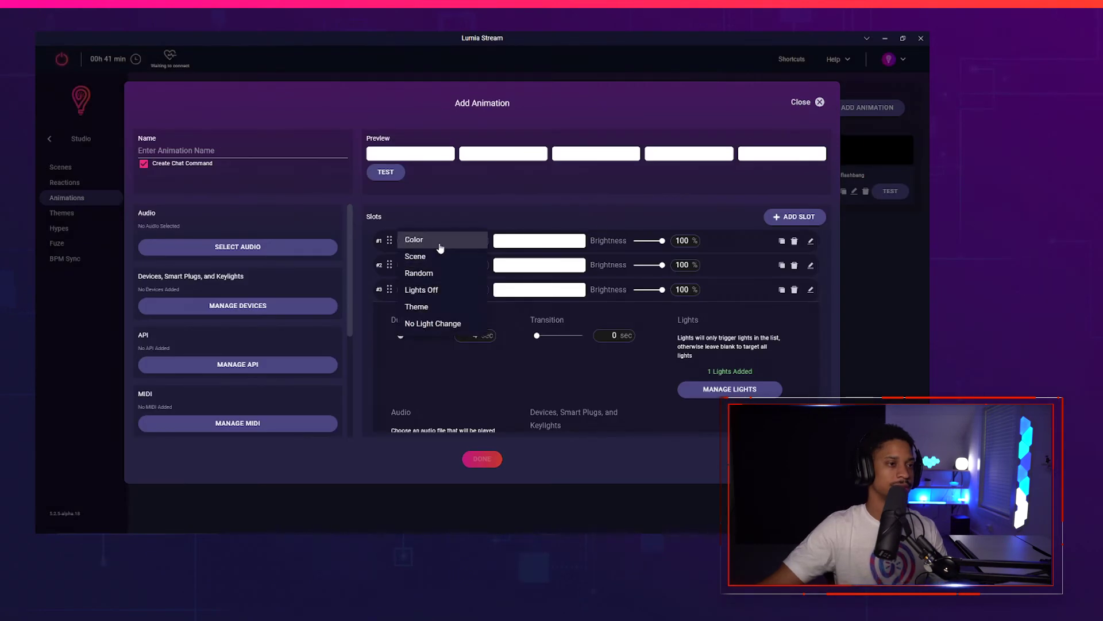
{"action": "left_click", "coordinate": [437, 289]}
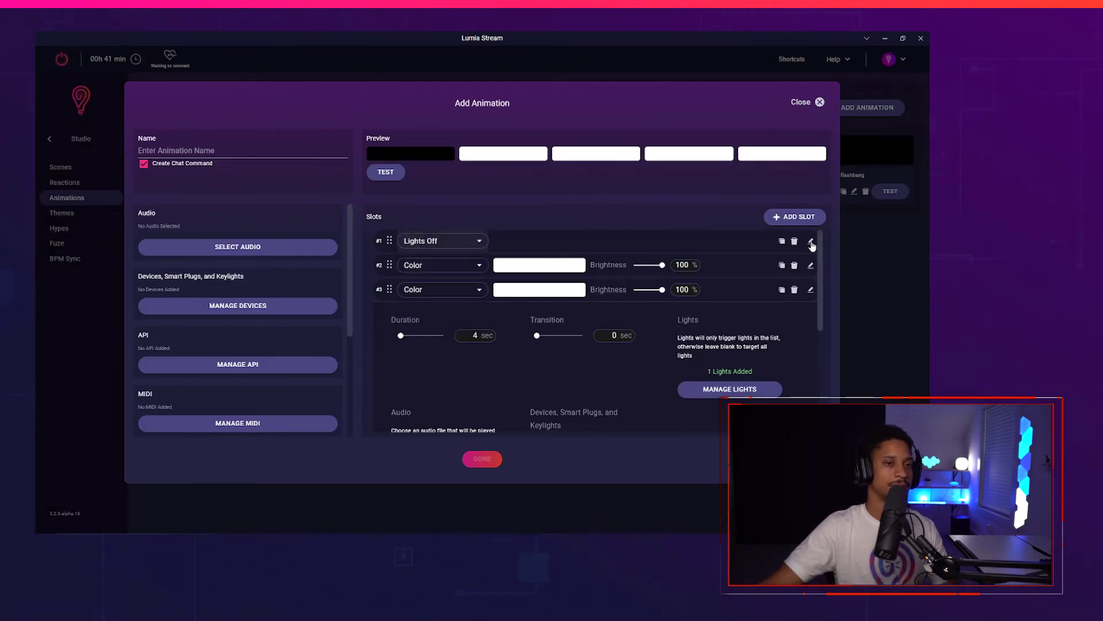
{"action": "left_click", "coordinate": [811, 243]}
{"action": "left_click", "coordinate": [734, 339]}
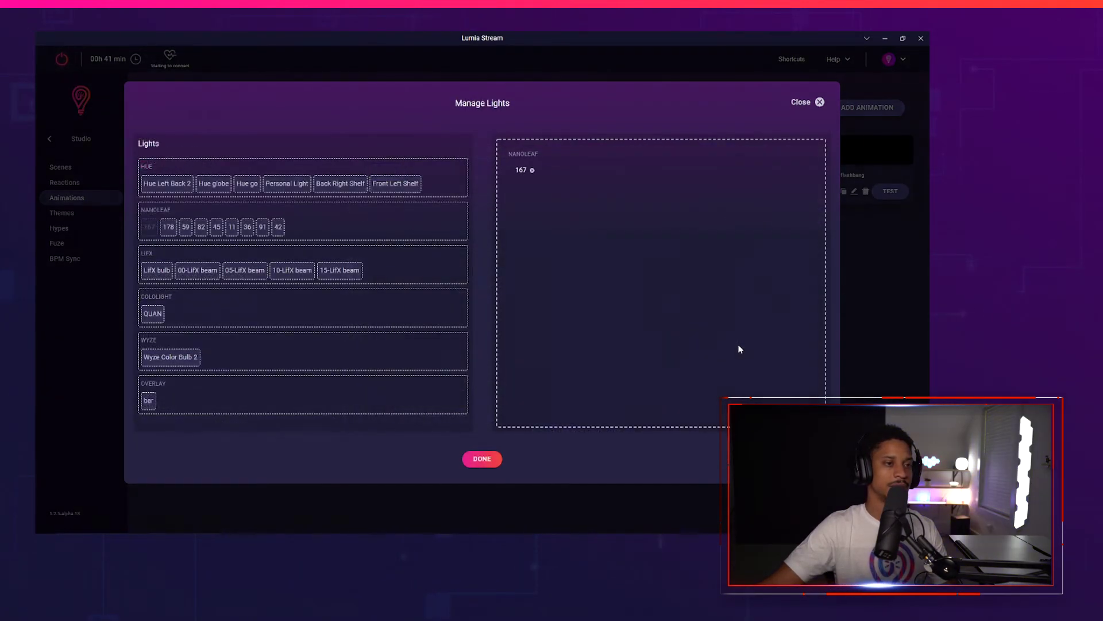
{"action": "left_click", "coordinate": [532, 171]}
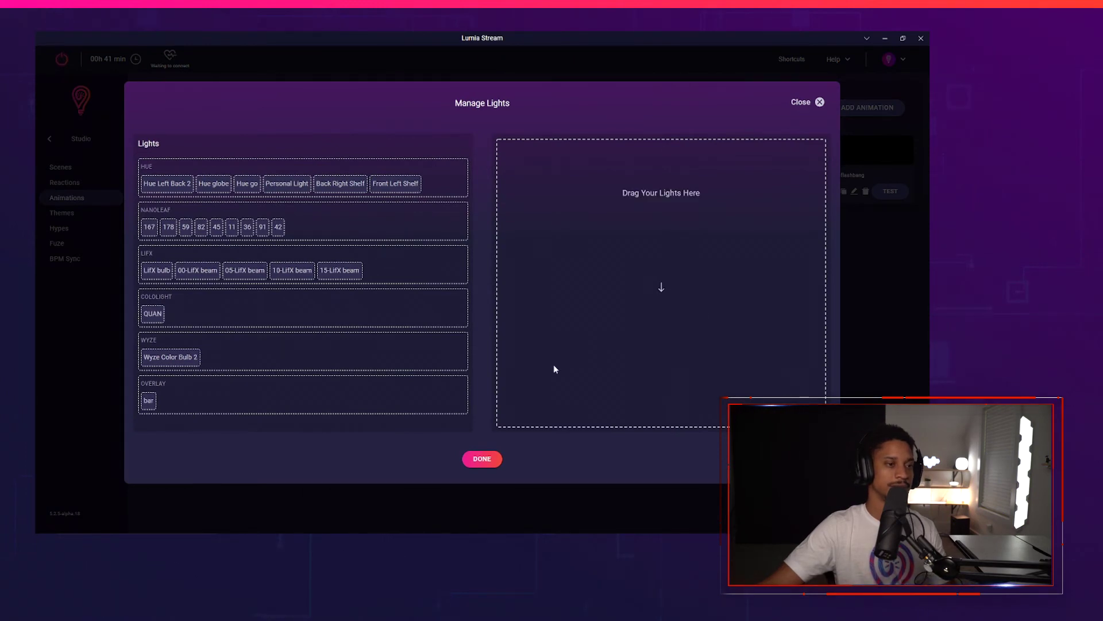
{"action": "left_click", "coordinate": [485, 457]}
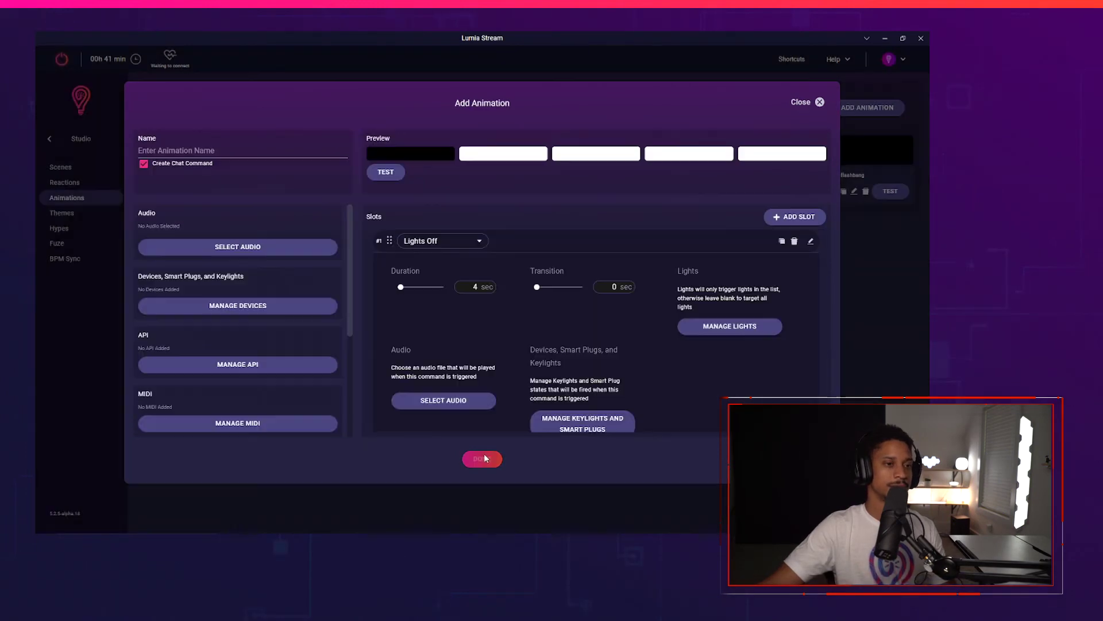
{"action": "left_click", "coordinate": [810, 242]}
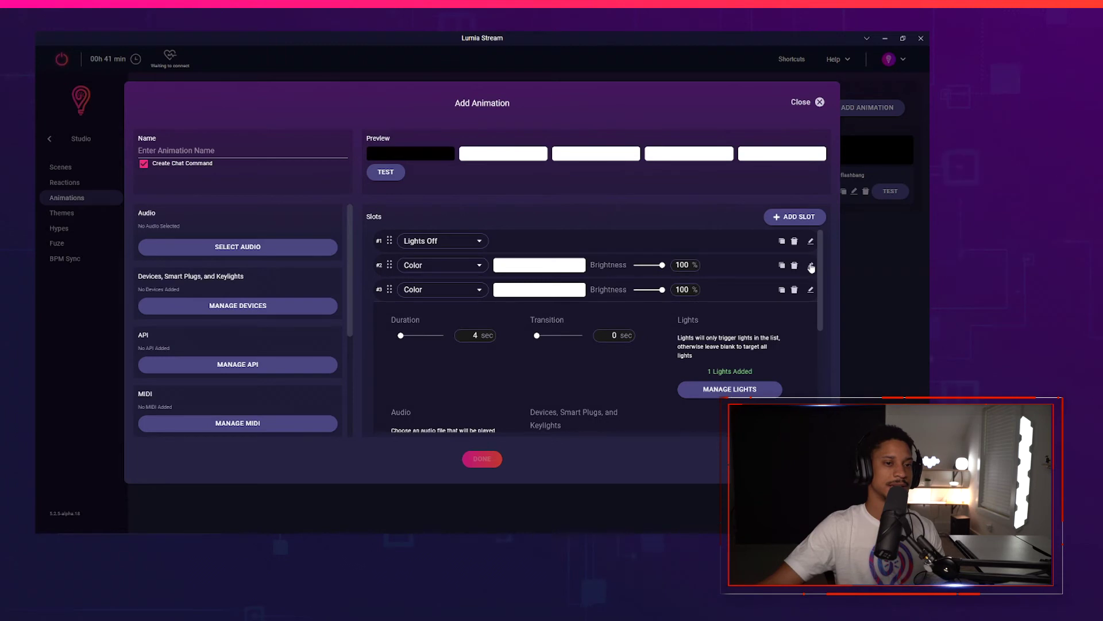
Step: Replace Nanoleaf 178 with Nanoleaf 167 in the second slot and set its duration to .5 seconds
{"action": "left_click", "coordinate": [811, 267]}
{"action": "left_click", "coordinate": [728, 364]}
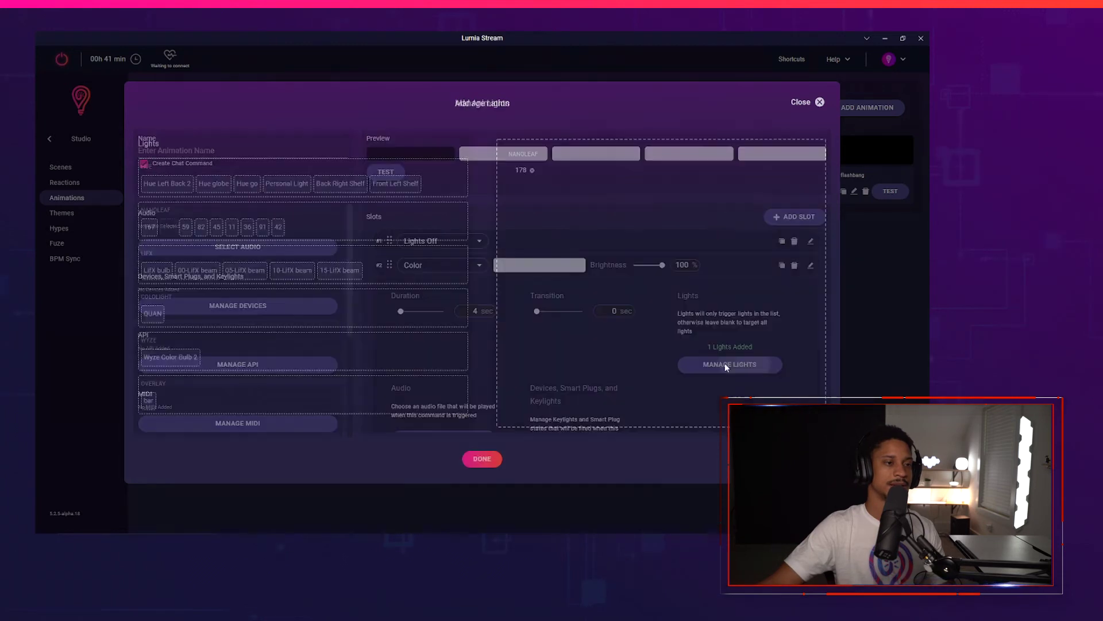
{"action": "left_click", "coordinate": [532, 171]}
{"action": "left_click_drag", "start_coordinate": [149, 226], "coordinate": [598, 227]}
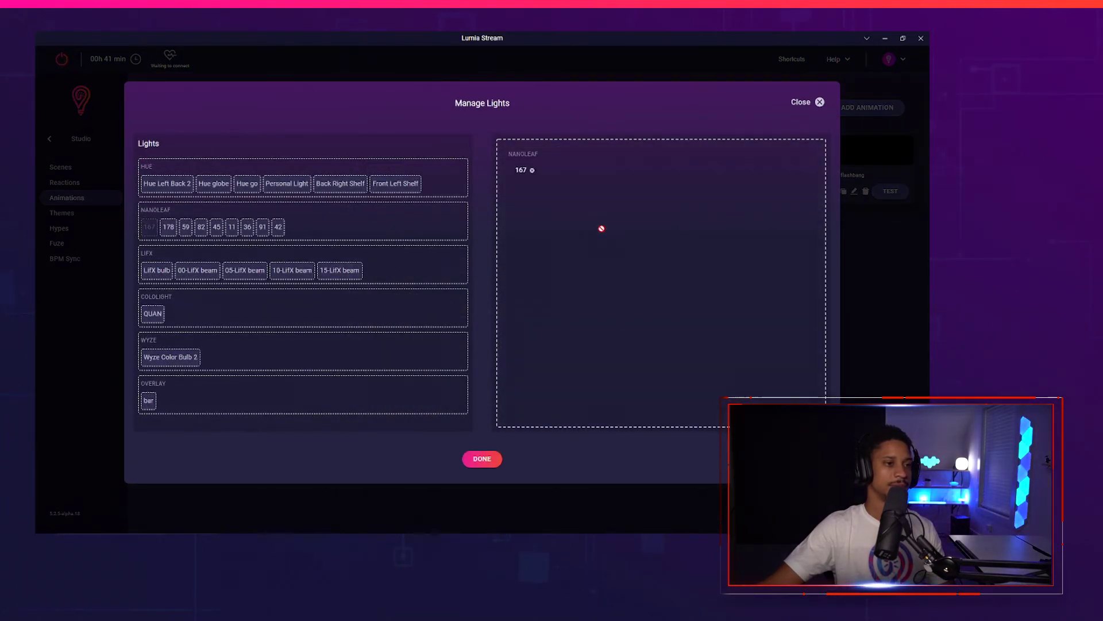
{"action": "left_click", "coordinate": [466, 458]}
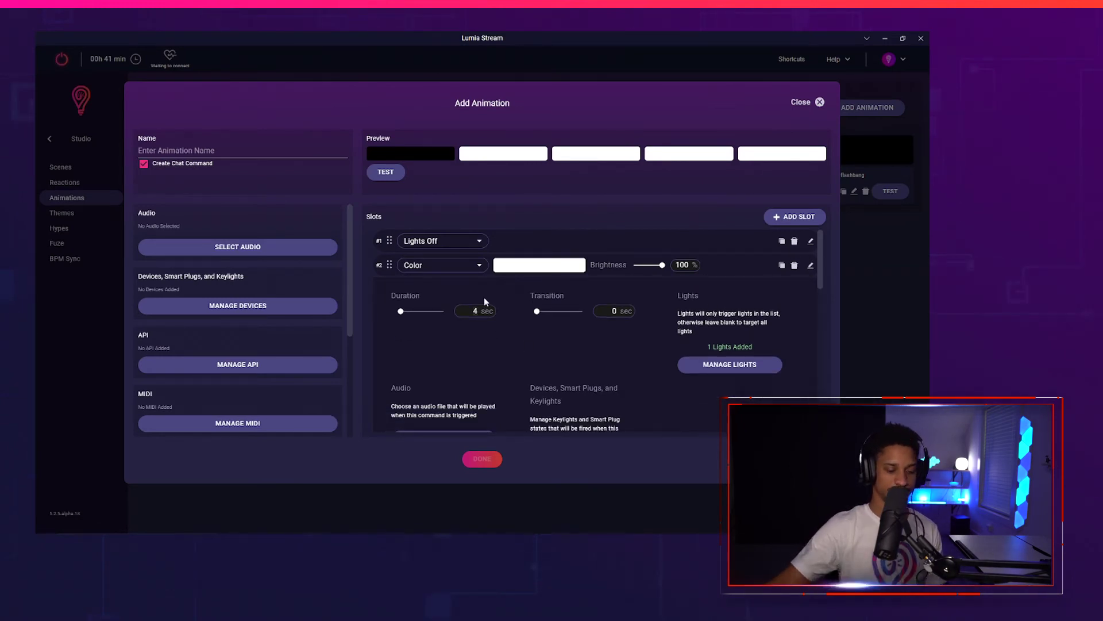
{"action": "key", "text": "BackSpace"}
{"action": "type", "text": ".5"}
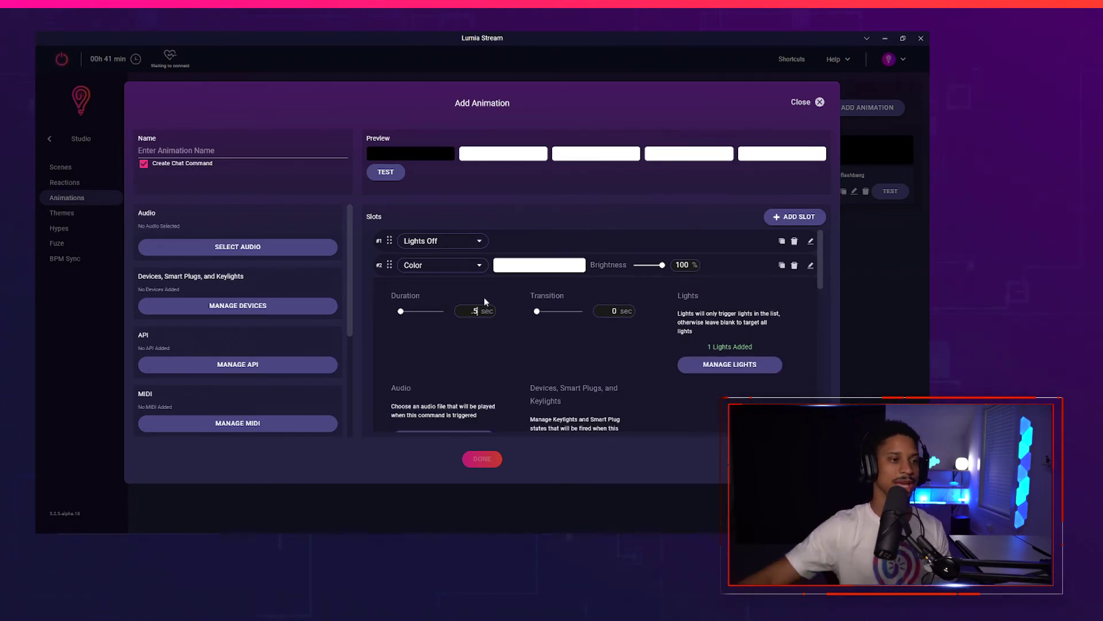
Step: Delete the third, fourth and fifth slots of the new animation
{"action": "left_click", "coordinate": [810, 267]}
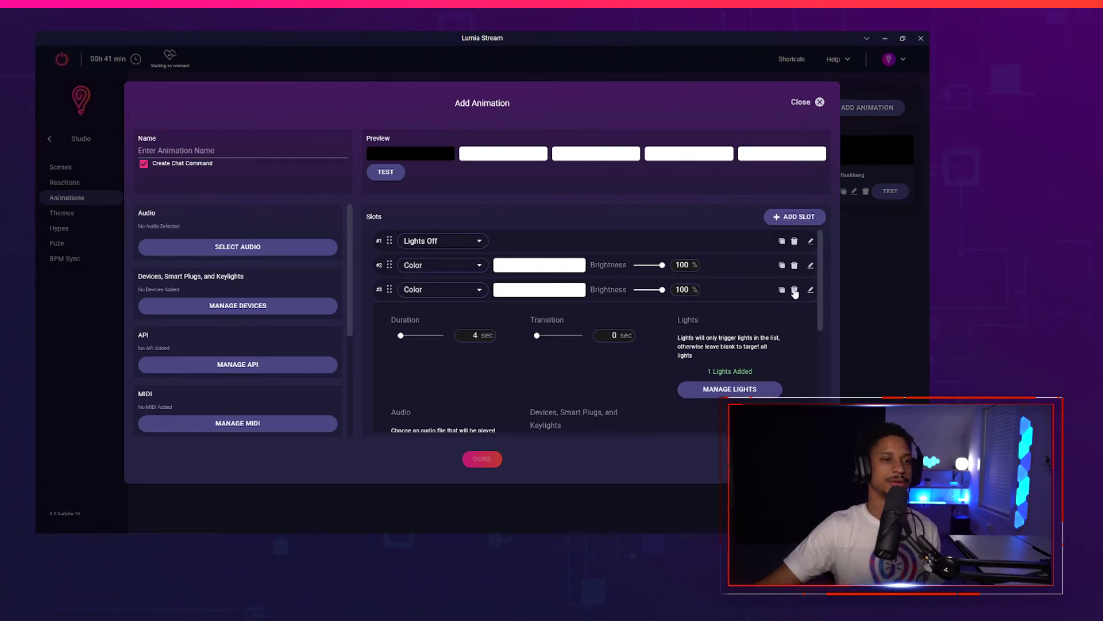
{"action": "left_click", "coordinate": [795, 291]}
{"action": "left_click", "coordinate": [794, 290]}
{"action": "left_click", "coordinate": [794, 290]}
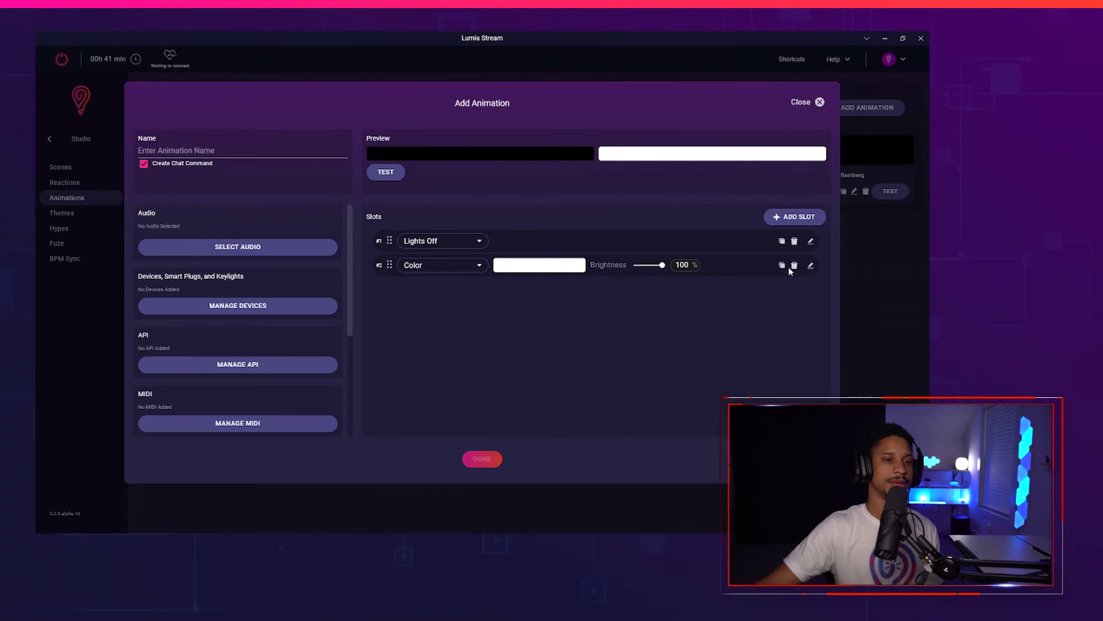
Step: Duplicate the white second slot three times to fill the third, fourth and fifth positions
{"action": "left_click", "coordinate": [782, 266]}
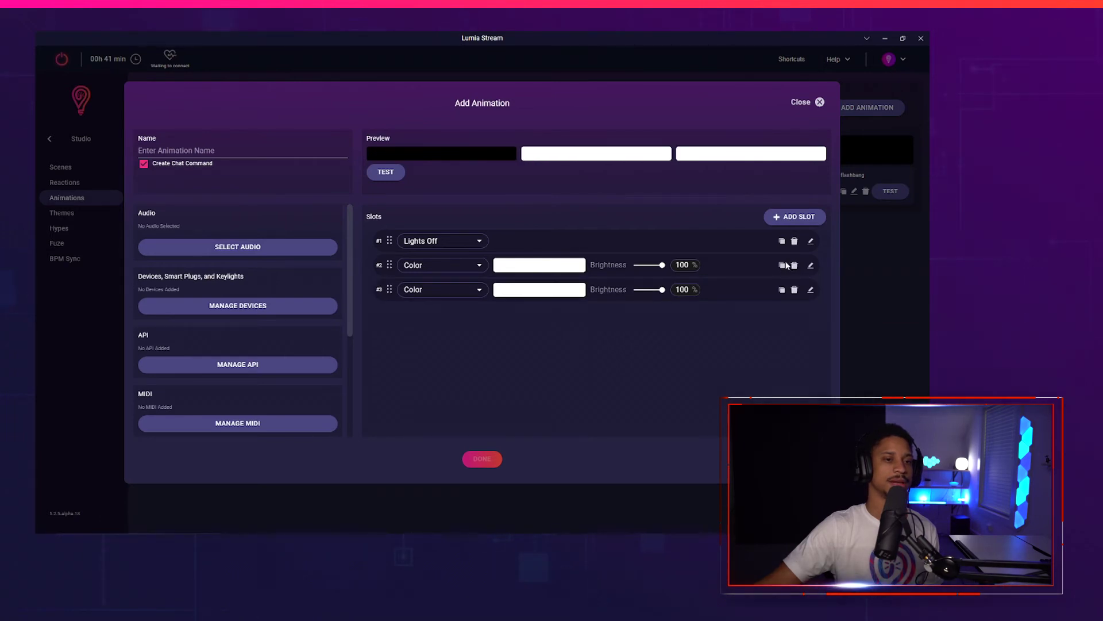
{"action": "left_click", "coordinate": [783, 266]}
{"action": "left_click", "coordinate": [782, 265]}
Step: Replace Nanoleaf 167 with Nanoleaf 178 as the third slot's light and collapse that slot's settings
{"action": "left_click", "coordinate": [811, 291]}
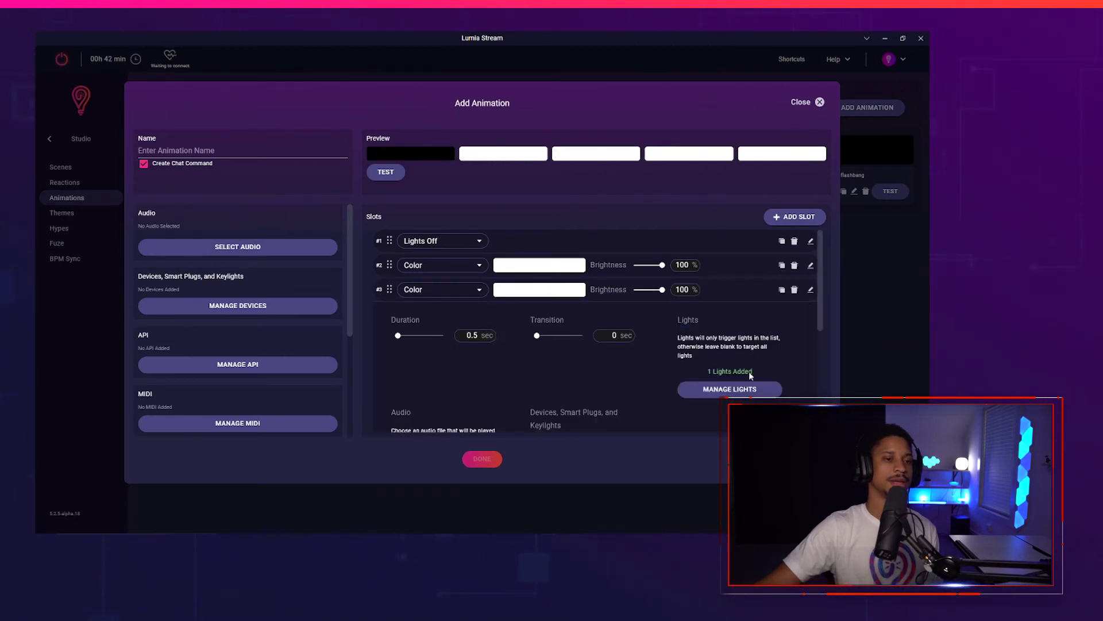
{"action": "left_click", "coordinate": [739, 389]}
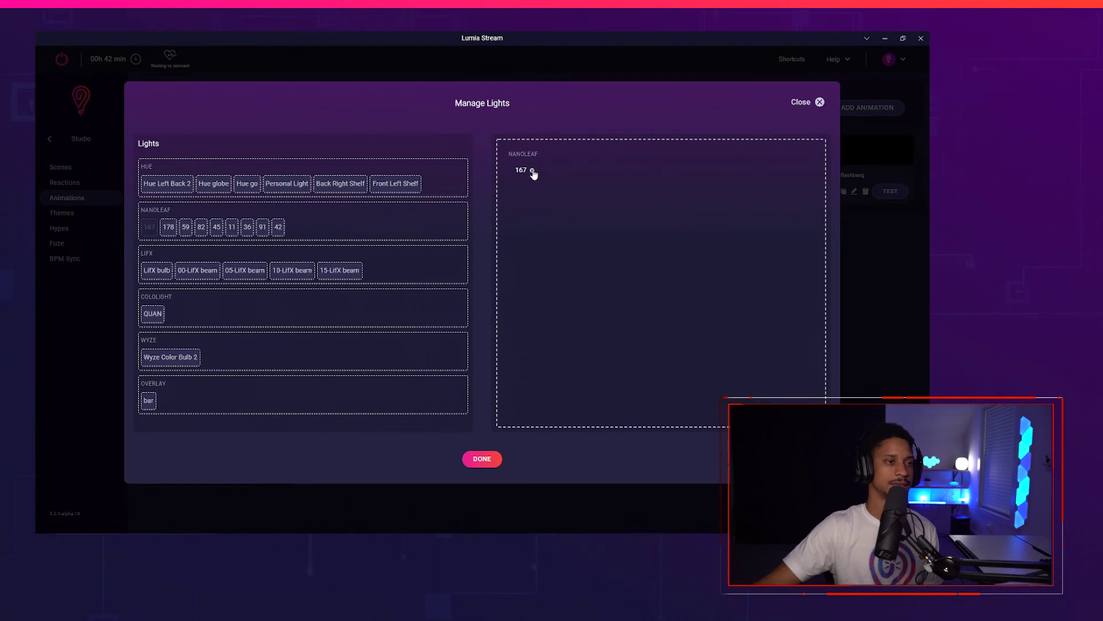
{"action": "left_click_drag", "start_coordinate": [216, 227], "coordinate": [511, 248]}
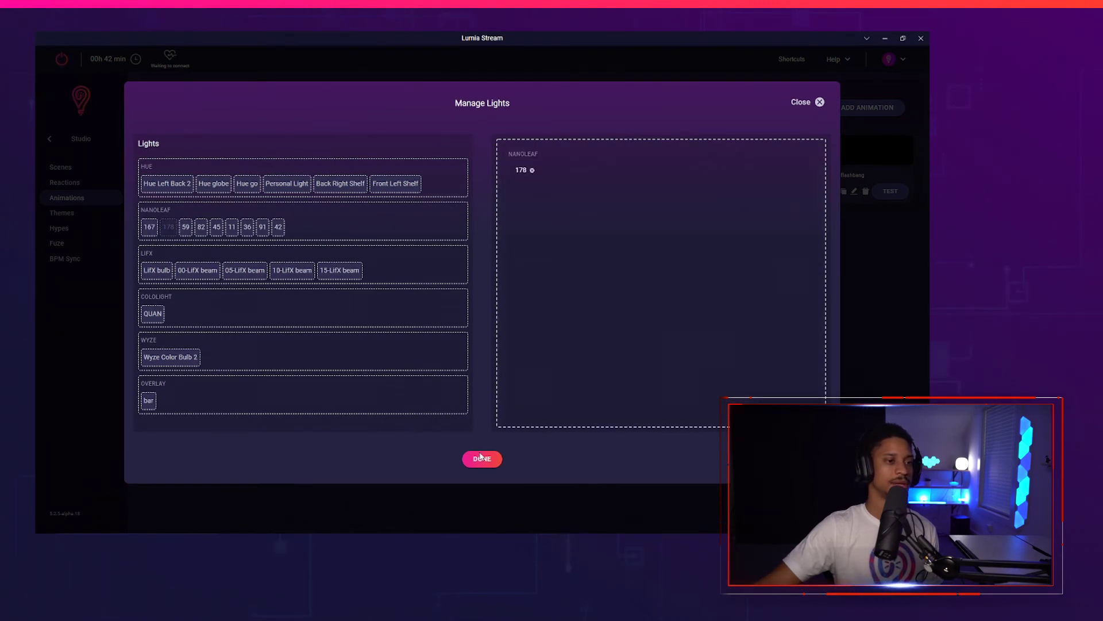
{"action": "left_click", "coordinate": [482, 459]}
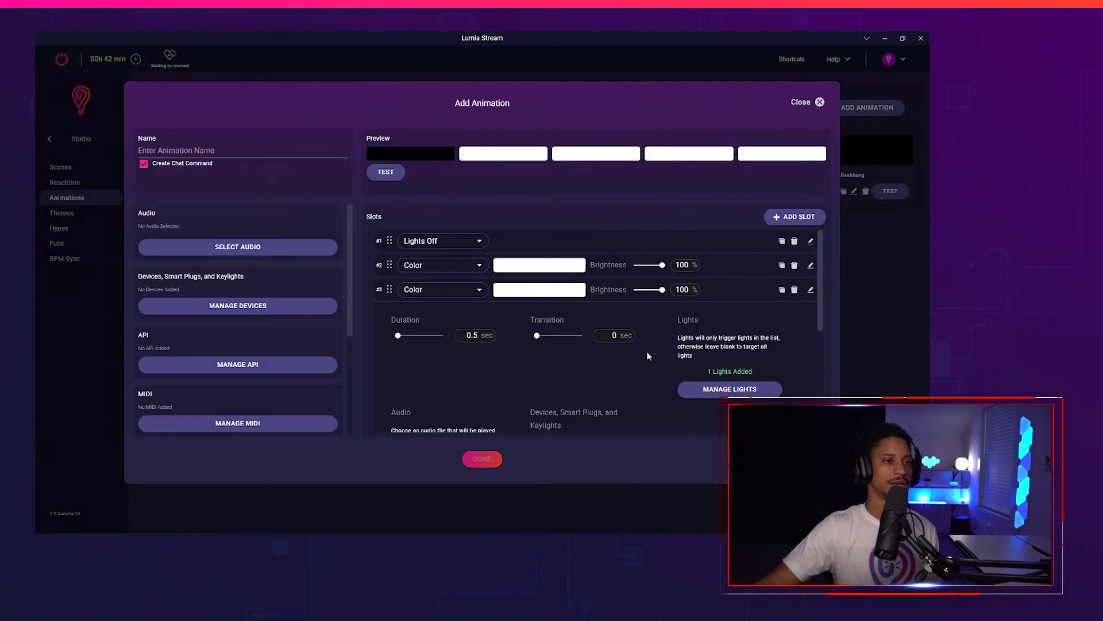
{"action": "left_click", "coordinate": [811, 290]}
Step: Replace Nanoleaf 167 with Nanoleaf 59 as the fourth slot's light
{"action": "left_click", "coordinate": [811, 314]}
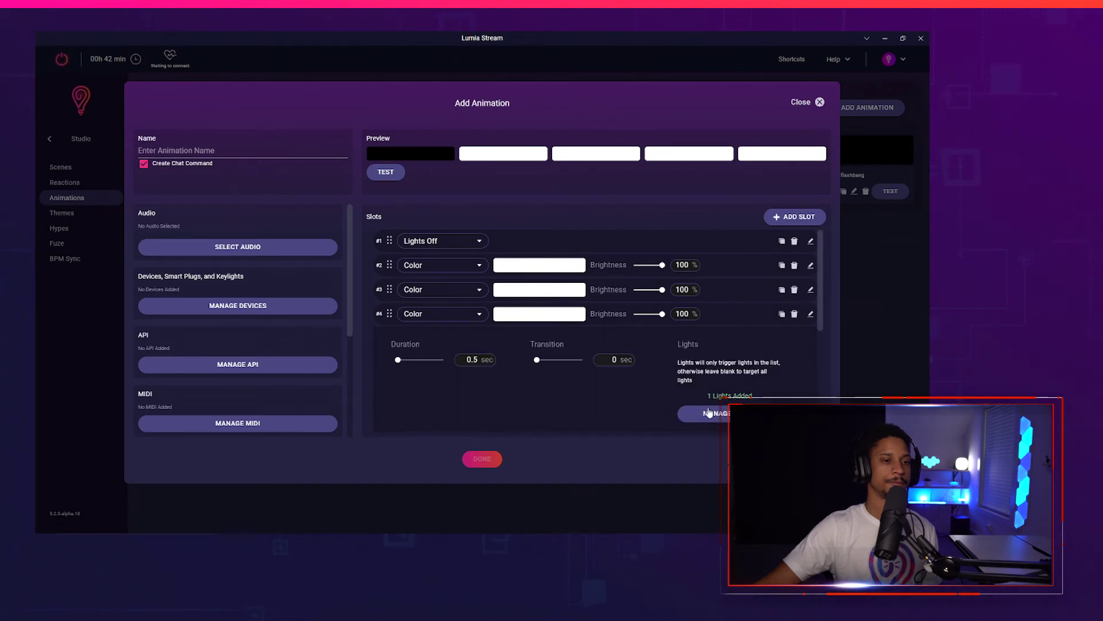
{"action": "left_click", "coordinate": [737, 412]}
{"action": "left_click", "coordinate": [531, 171]}
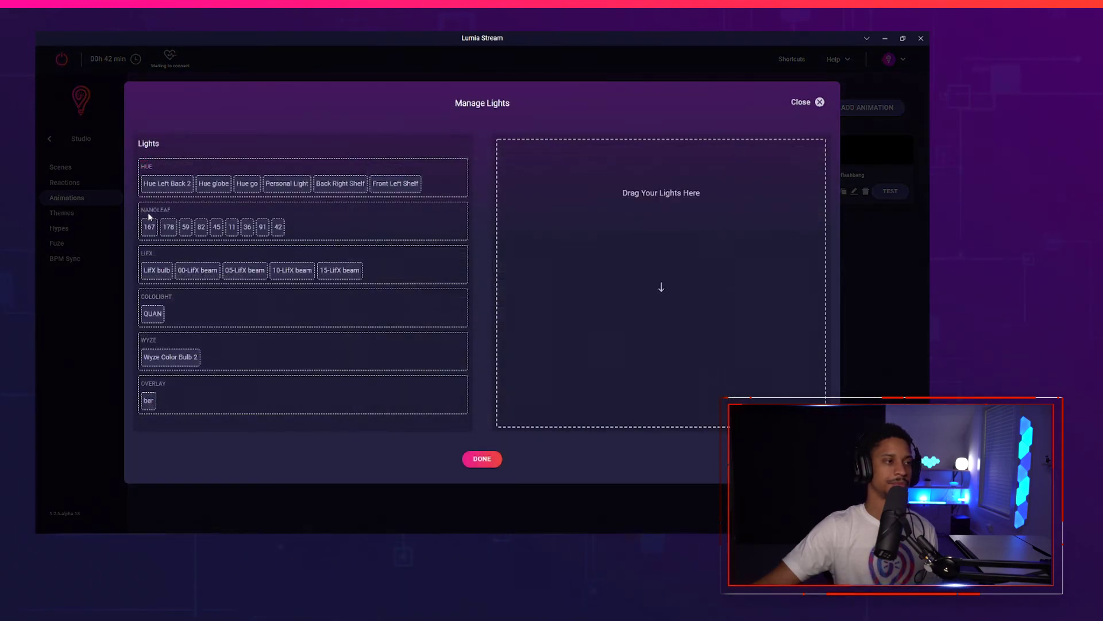
{"action": "left_click_drag", "start_coordinate": [190, 229], "coordinate": [546, 190]}
{"action": "left_click", "coordinate": [472, 457]}
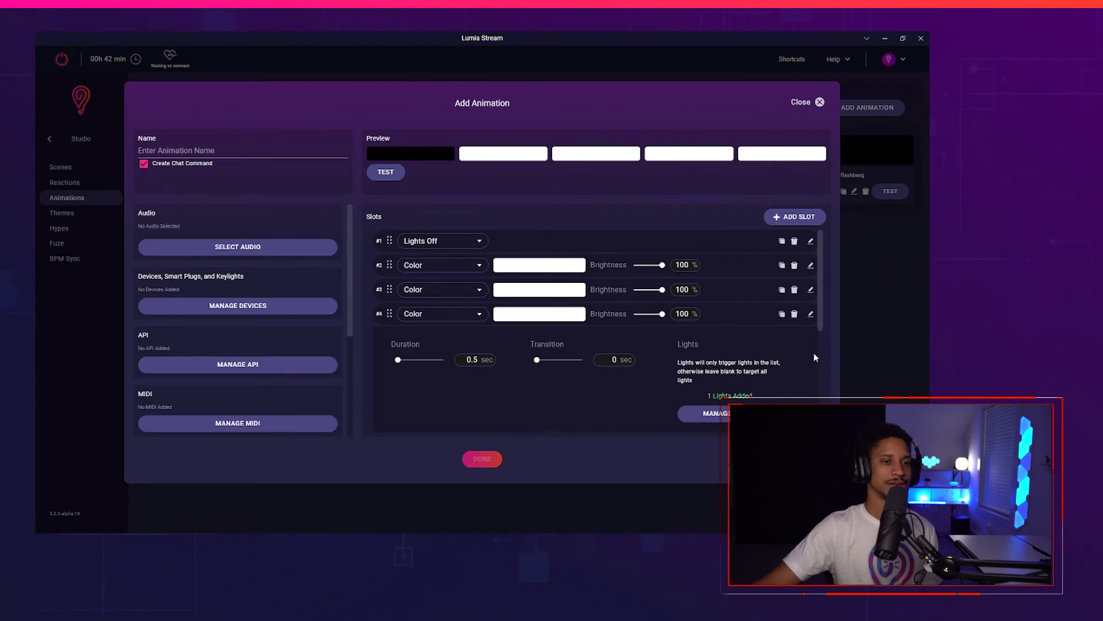
Step: Replace Nanoleaf 167 with Nanoleaf 82 as the fifth slot's light
{"action": "left_click", "coordinate": [781, 314]}
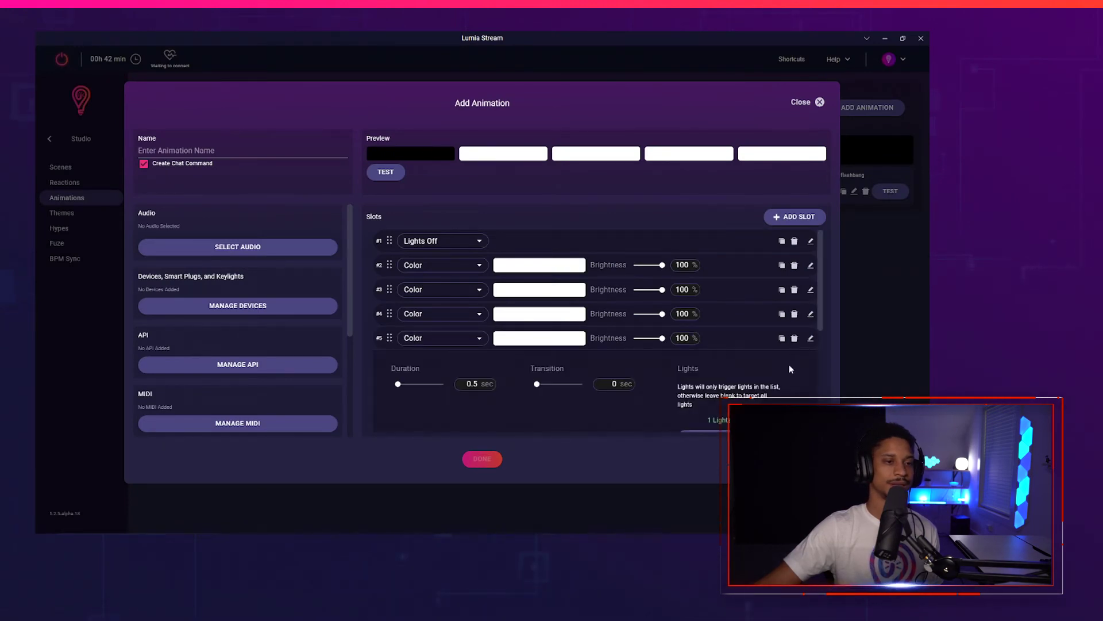
{"action": "scroll", "coordinate": [595, 322], "scroll_direction": "down", "scroll_amount": 3}
{"action": "left_click", "coordinate": [739, 339]}
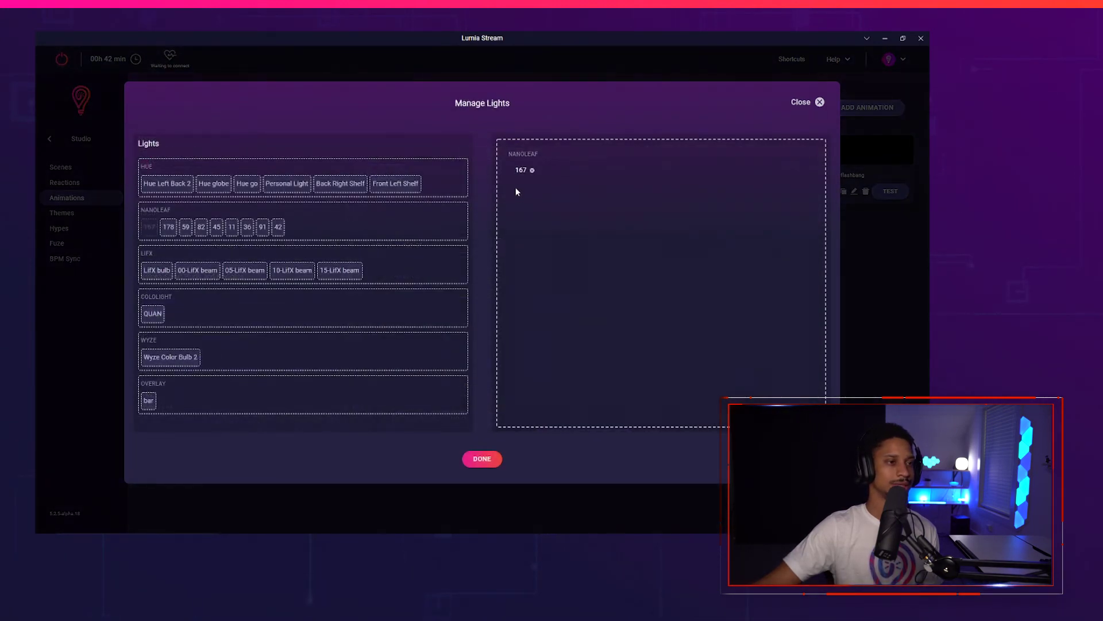
{"action": "left_click", "coordinate": [532, 171]}
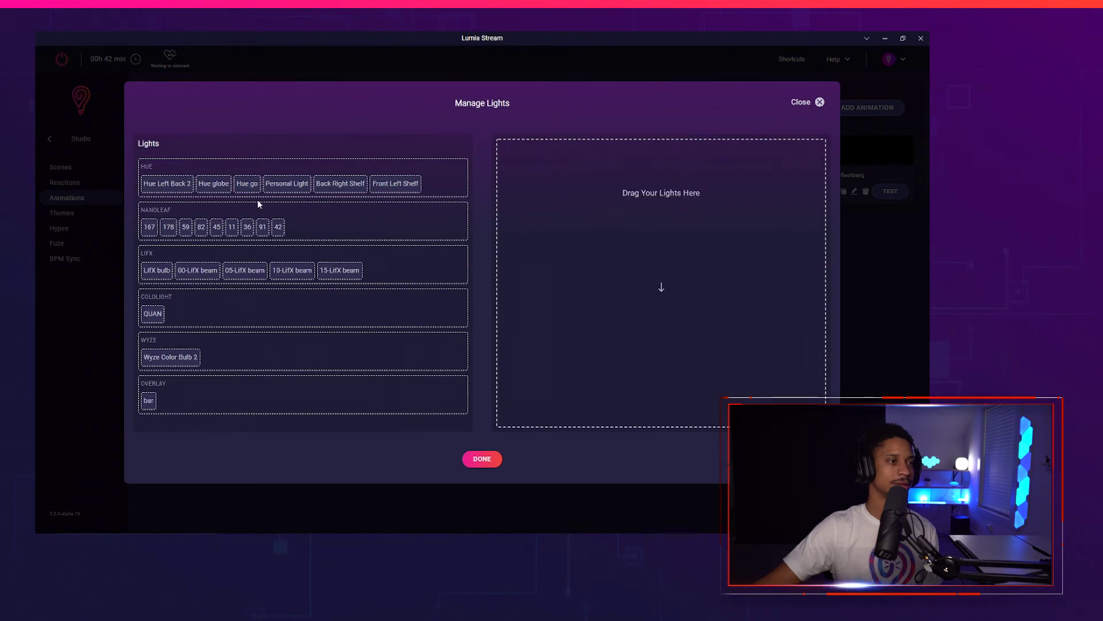
{"action": "left_click_drag", "start_coordinate": [201, 226], "coordinate": [520, 230]}
{"action": "left_click", "coordinate": [496, 458]}
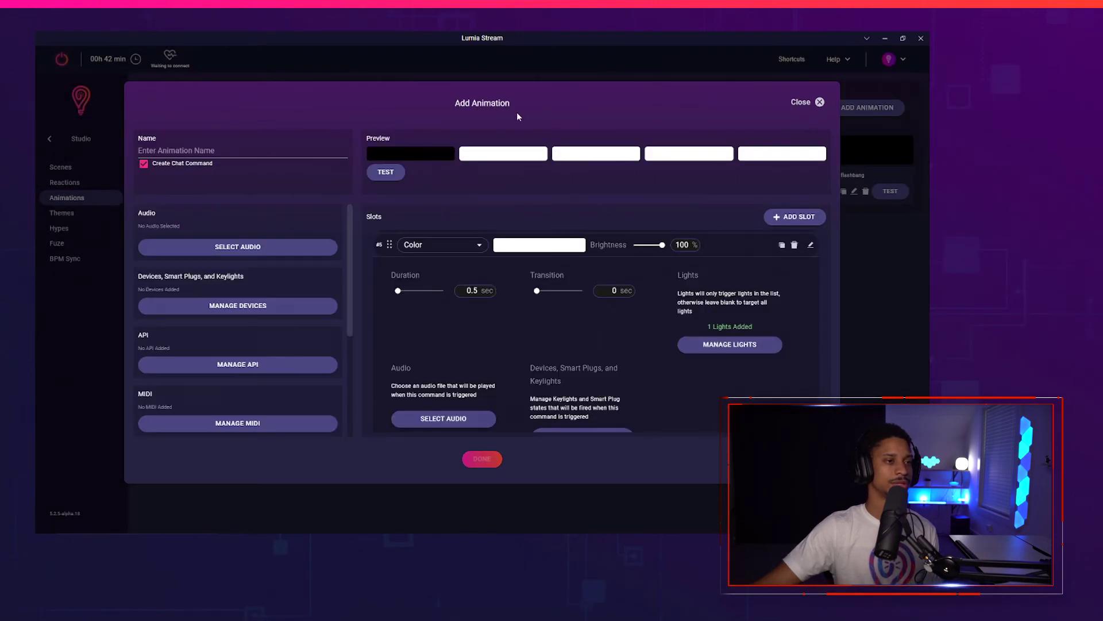